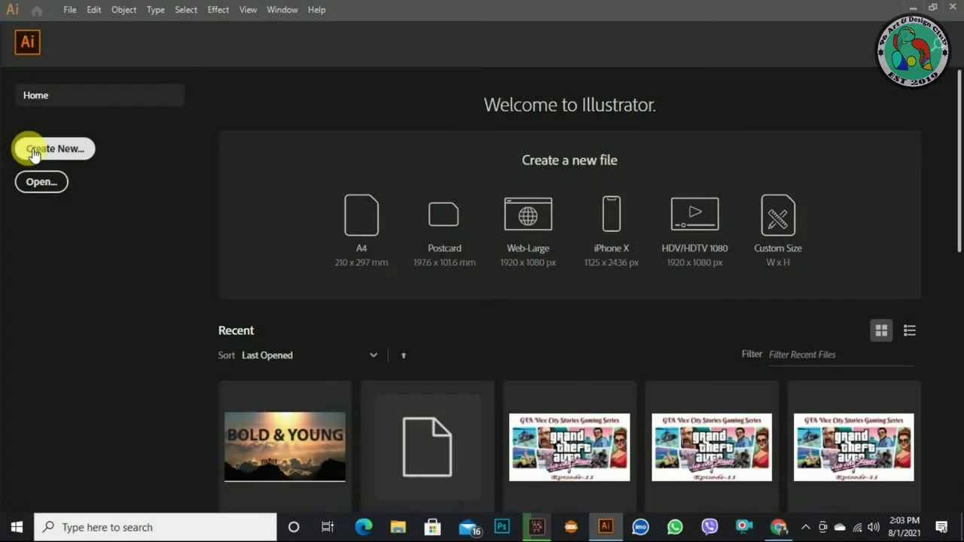
# Step: Create a new 800 × 800 px square document with units set to pixels
pyautogui.click(32, 151)
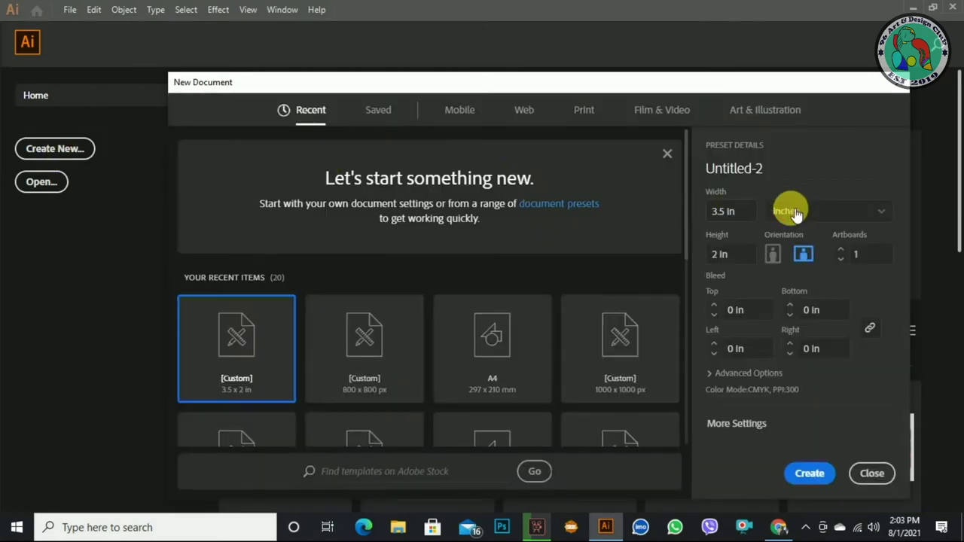
pyautogui.click(792, 210)
pyautogui.click(800, 354)
pyautogui.click(757, 211)
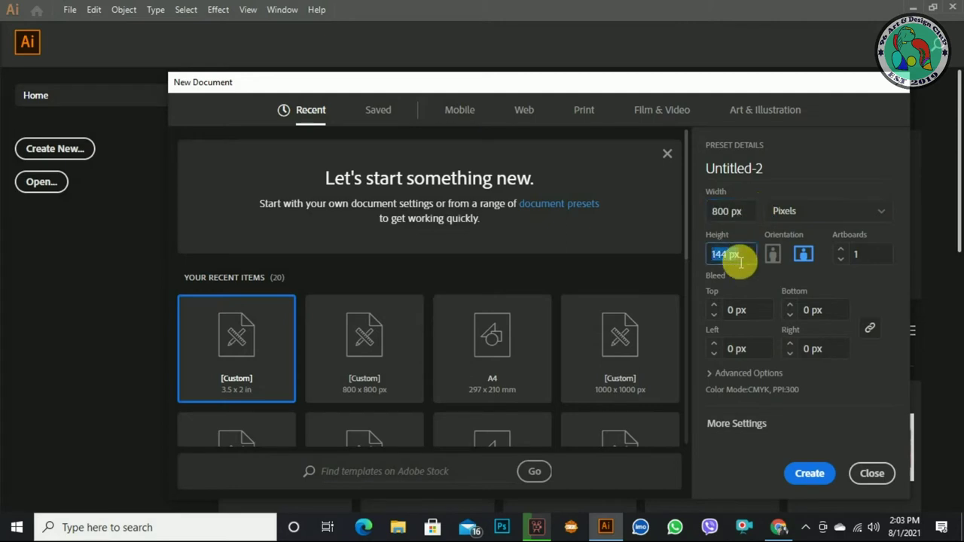
pyautogui.click(799, 473)
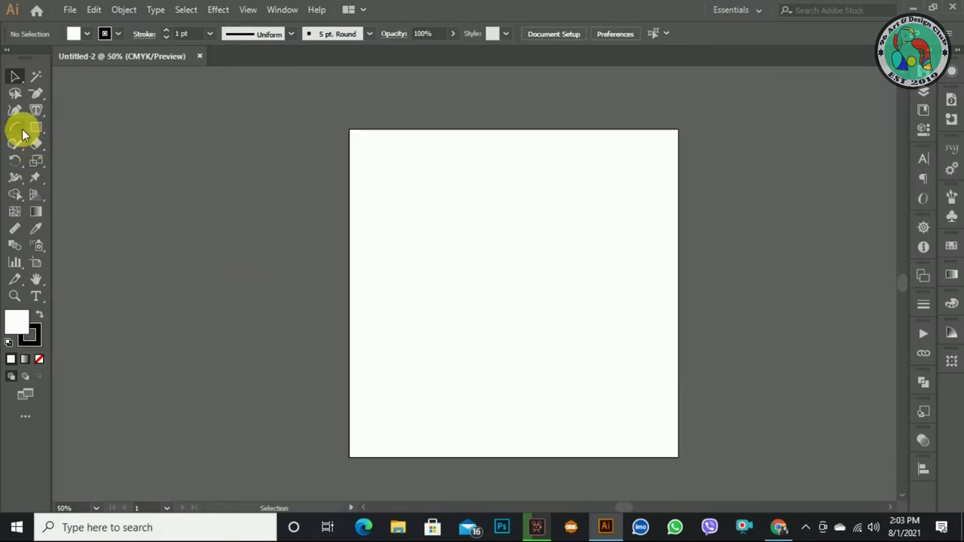
# Step: Draw a vertical line from the artboard's top to bottom with the Line Segment Tool
pyautogui.rightClick(10, 147)
pyautogui.click(76, 229)
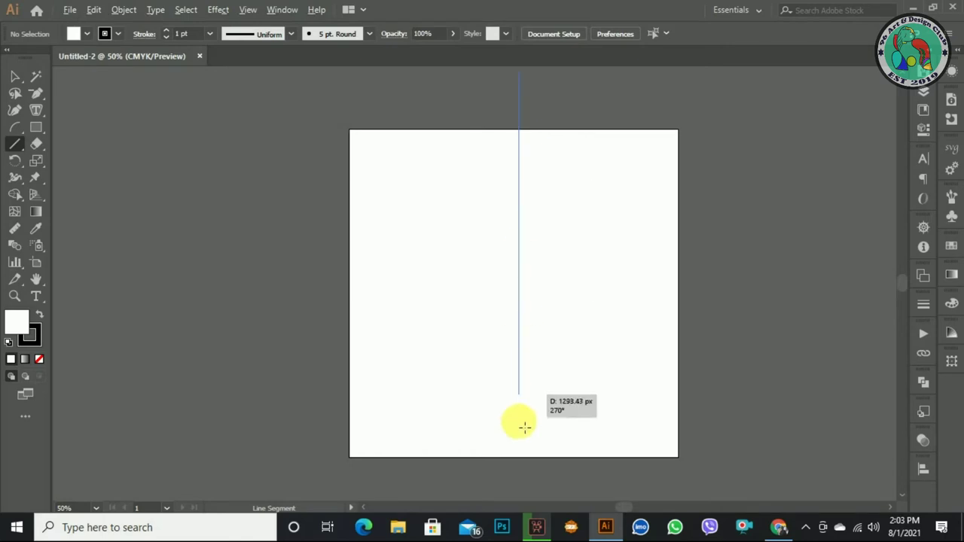
pyautogui.moveTo(519, 130); pyautogui.dragTo(515, 457)
pyautogui.hotkey('ctrl', 'z')
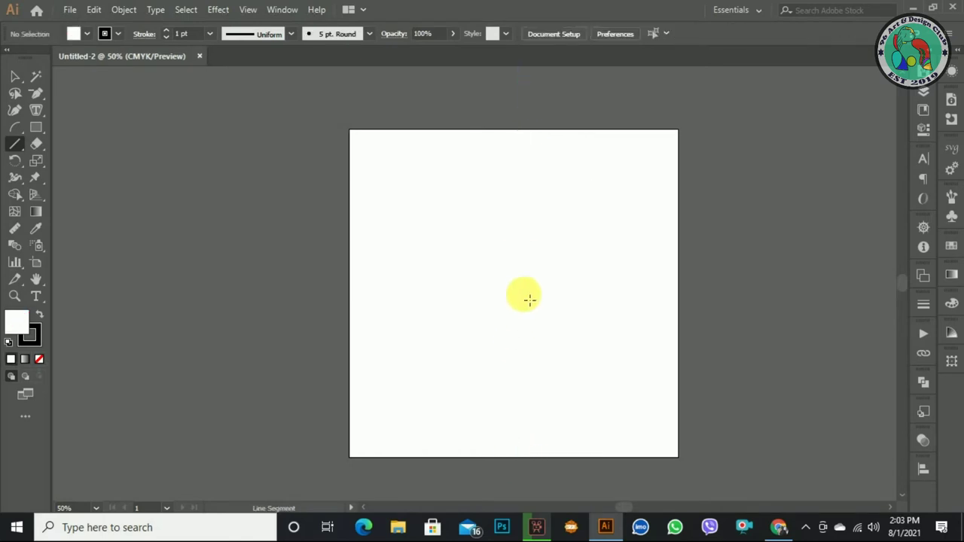
pyautogui.moveTo(529, 131); pyautogui.dragTo(525, 460)
pyautogui.click(15, 78)
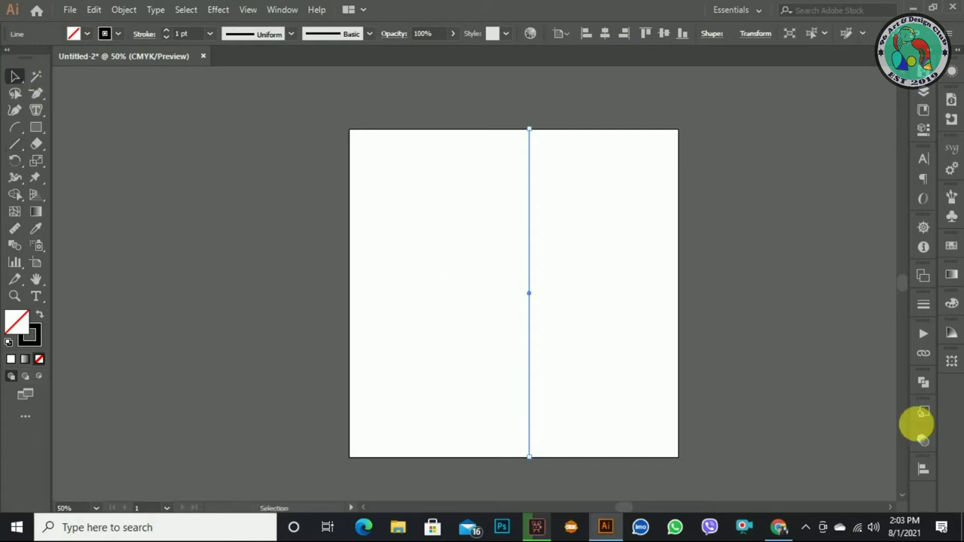
# Step: Rotate a copy of the line 90° to make a horizontal line, and select both lines
pyautogui.rightClick(528, 239)
pyautogui.moveTo(572, 426)
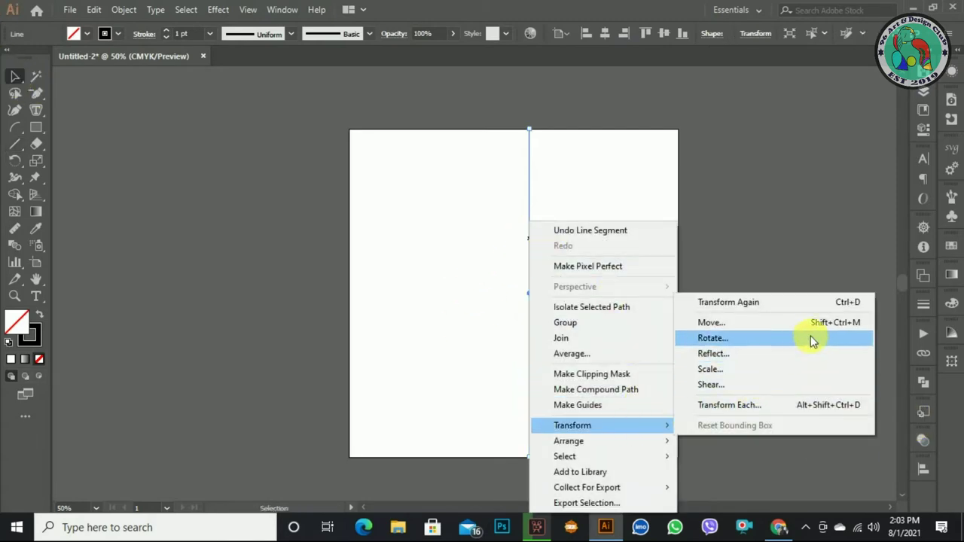
pyautogui.click(807, 338)
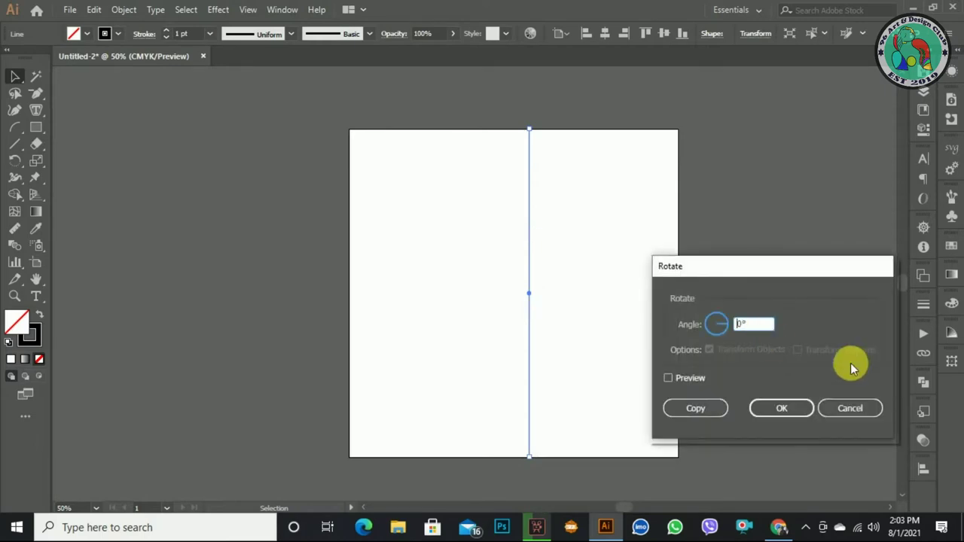
pyautogui.write('90')
pyautogui.click(694, 378)
pyautogui.click(696, 408)
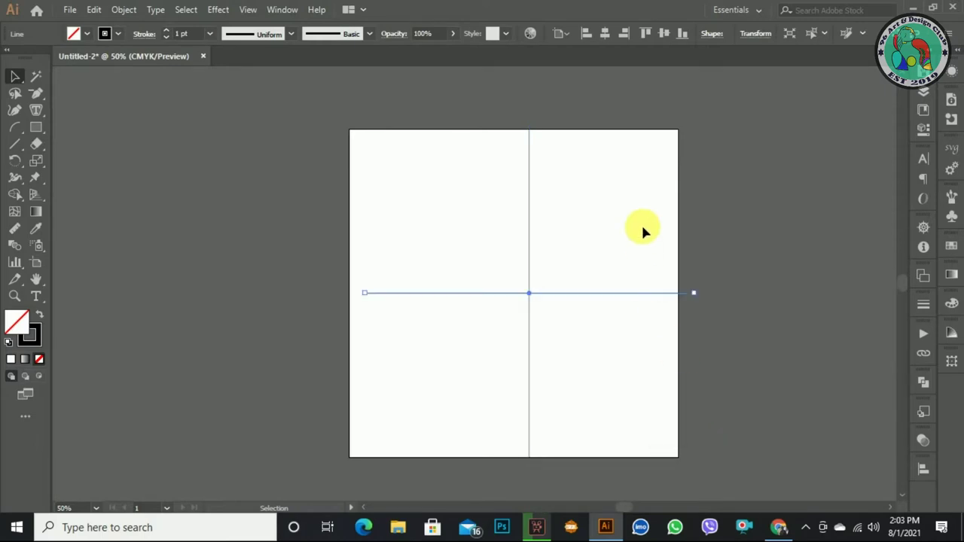
pyautogui.hotkey('ctrl', 'a')
pyautogui.click(920, 471)
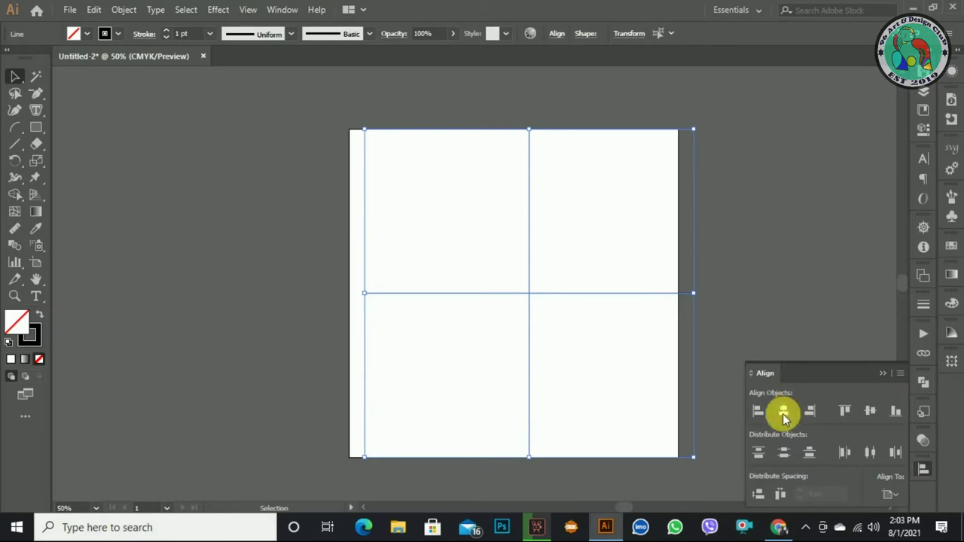
# Step: Centre both crossed lines horizontally on the artboard
pyautogui.click(783, 416)
pyautogui.click(883, 419)
pyautogui.click(883, 372)
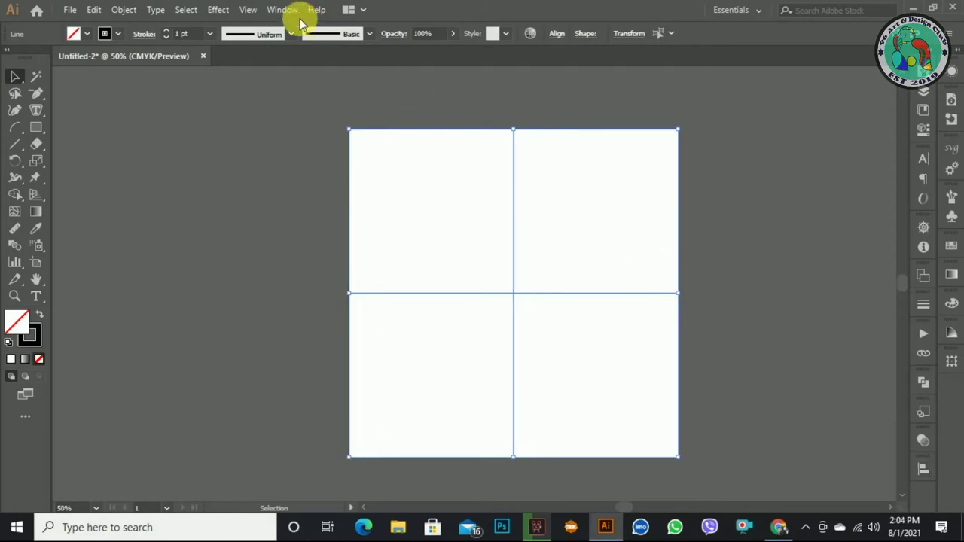
pyautogui.click(924, 93)
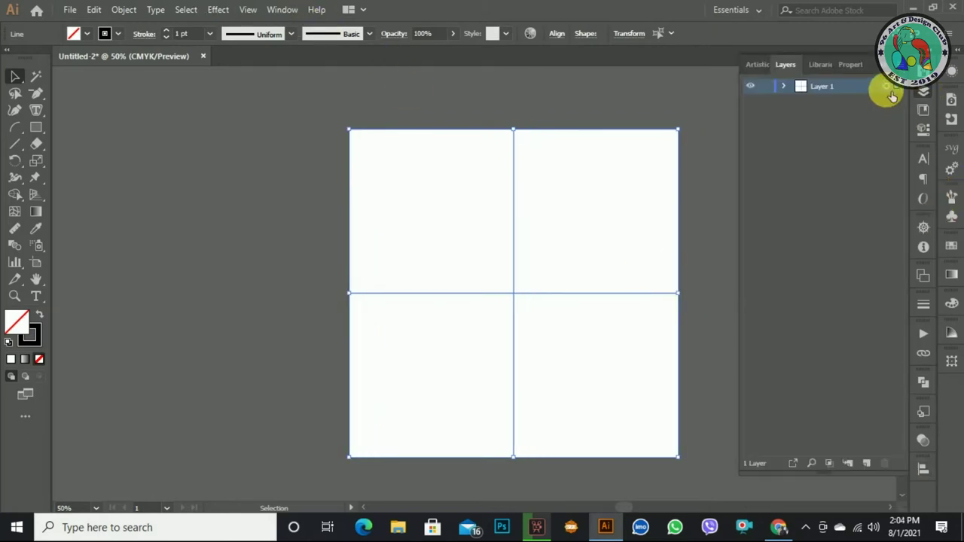
# Step: Apply a 60° Twist effect to the crossed lines
pyautogui.click(216, 9)
pyautogui.moveTo(262, 123)
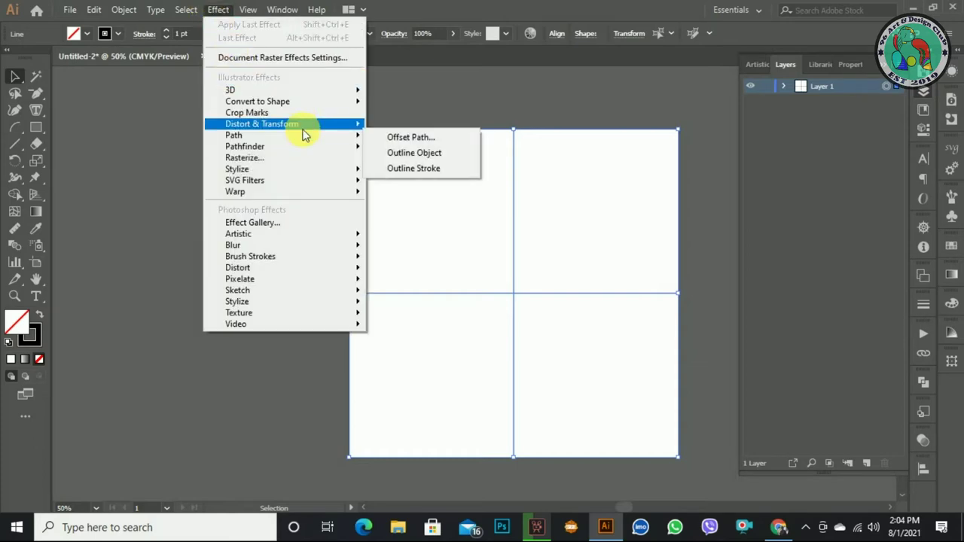
pyautogui.click(423, 201)
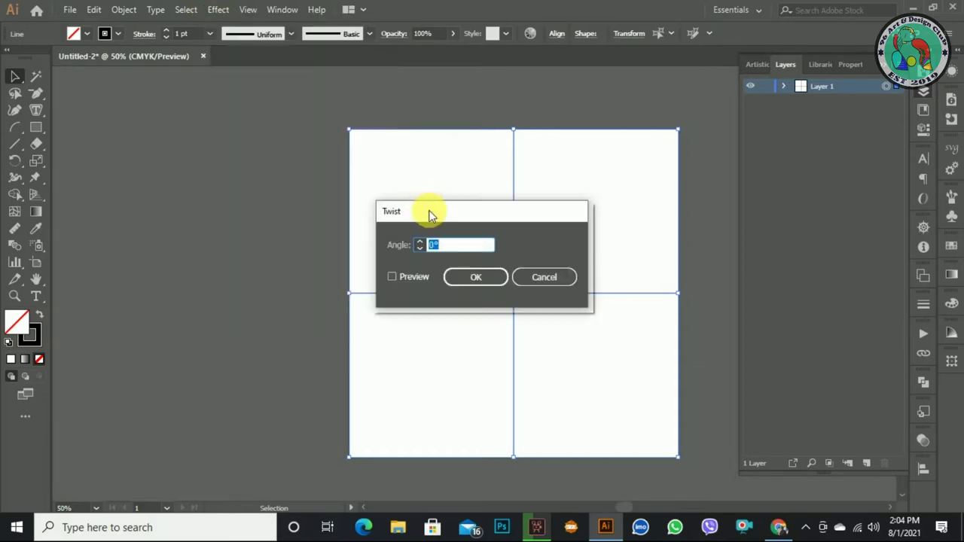
pyautogui.write('60')
pyautogui.click(410, 275)
pyautogui.click(485, 277)
# Step: Add a Transform effect with one Reflect X copy, forming four petals
pyautogui.click(220, 9)
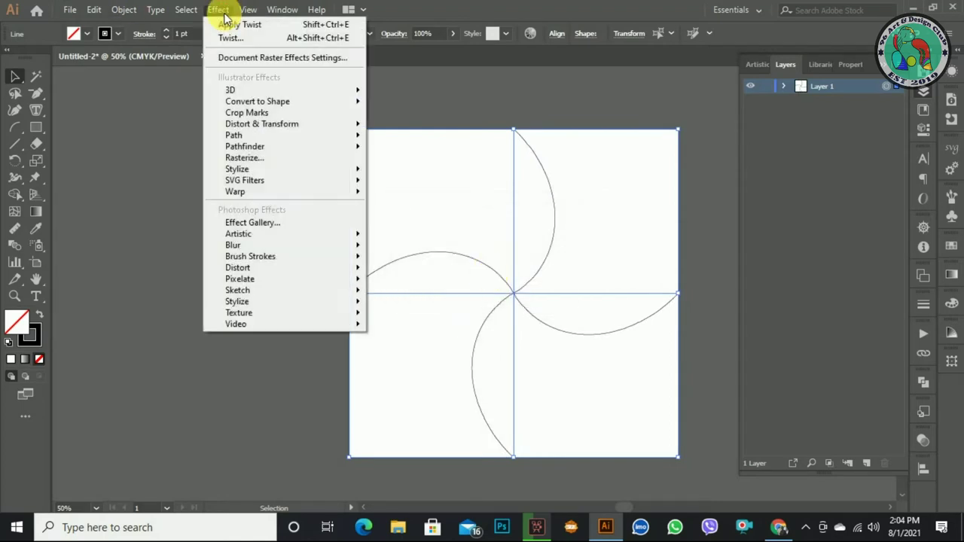
pyautogui.click(421, 177)
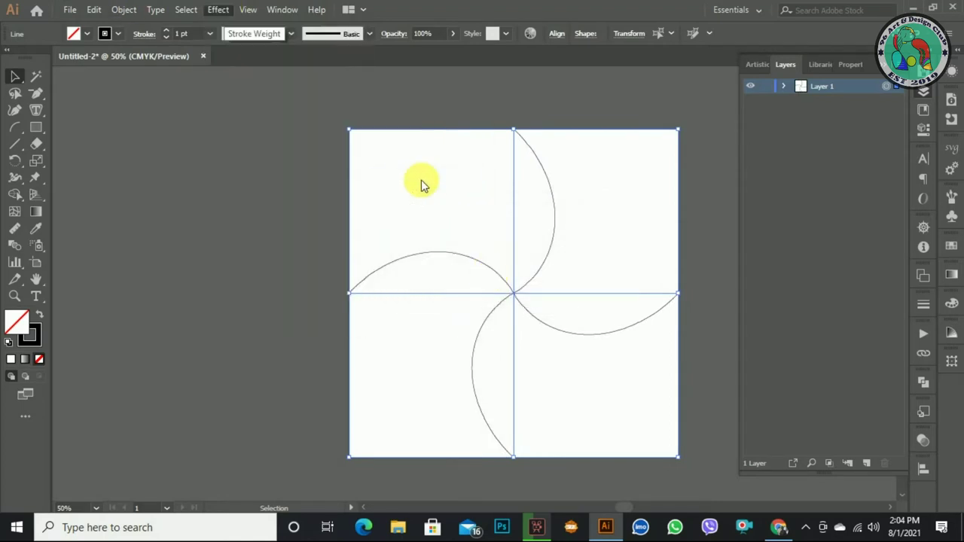
pyautogui.click(865, 326)
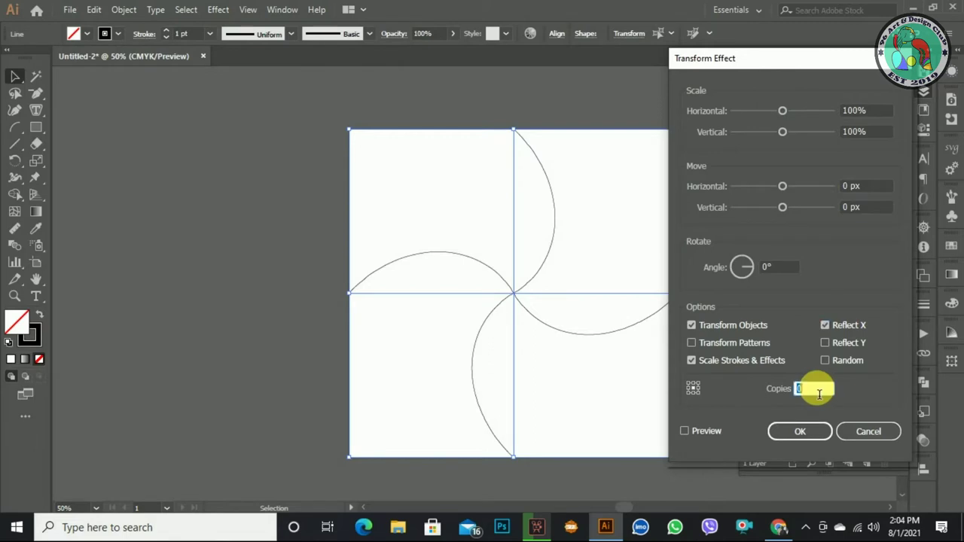
pyautogui.click(701, 432)
pyautogui.click(812, 434)
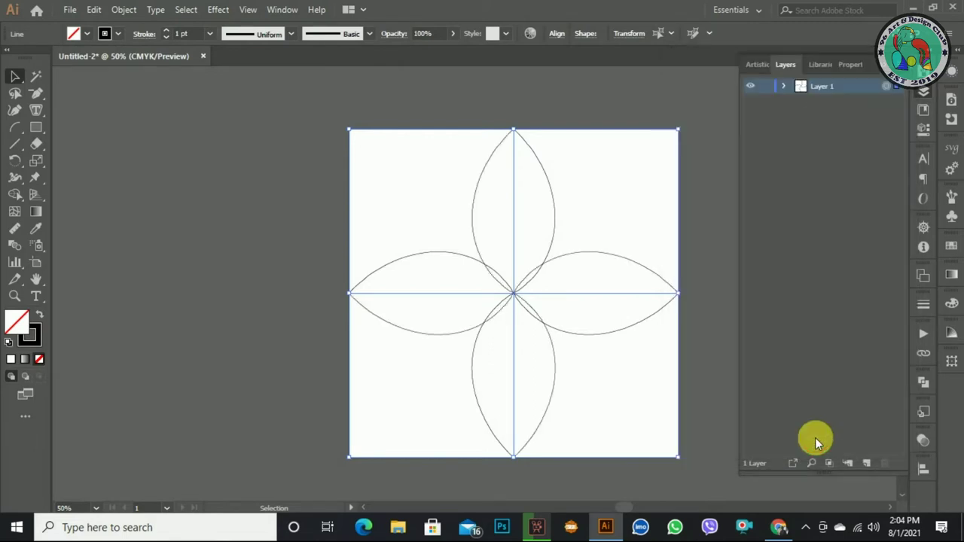
# Step: Add a second Transform effect rotating 30° with 11 copies for twelve petals
pyautogui.click(217, 9)
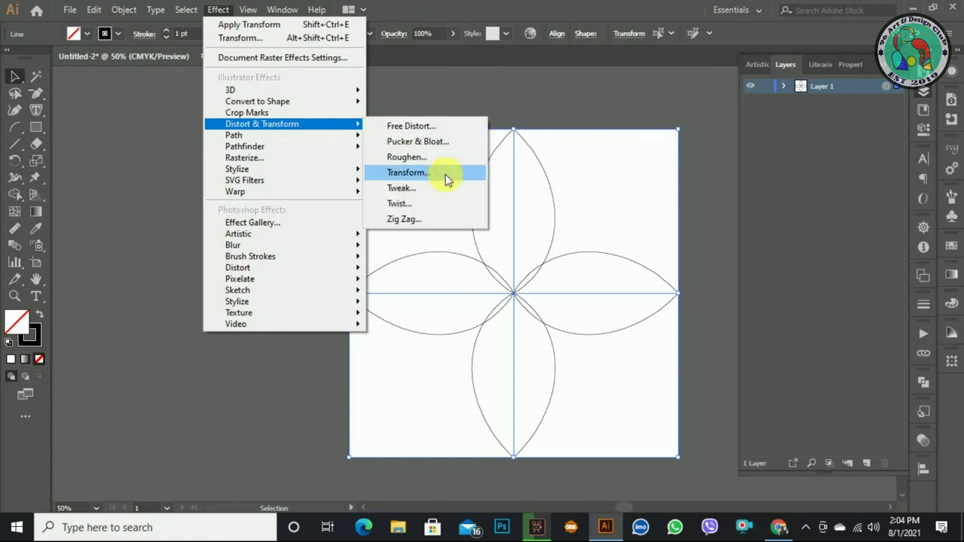
pyautogui.click(445, 174)
pyautogui.click(769, 265)
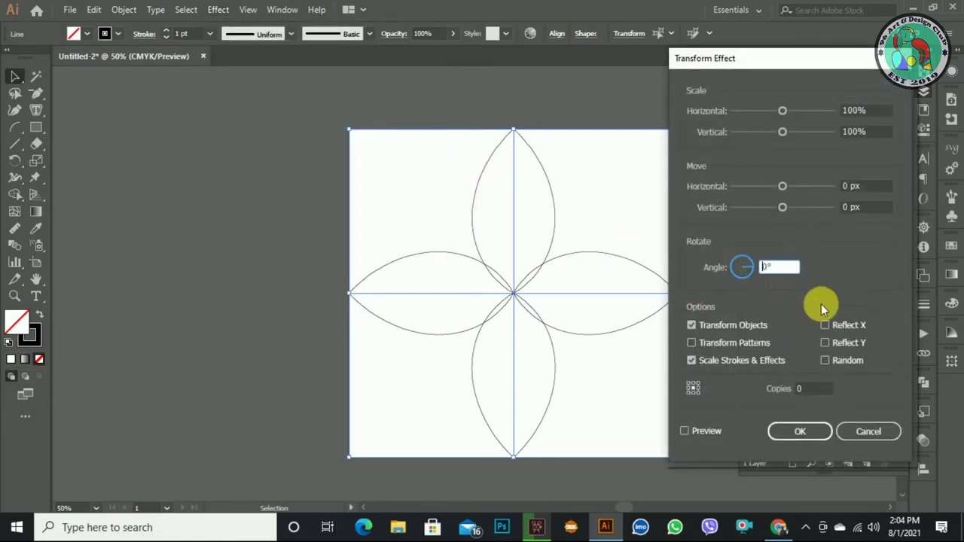
pyautogui.write('30')
pyautogui.click(809, 389)
pyautogui.write('11')
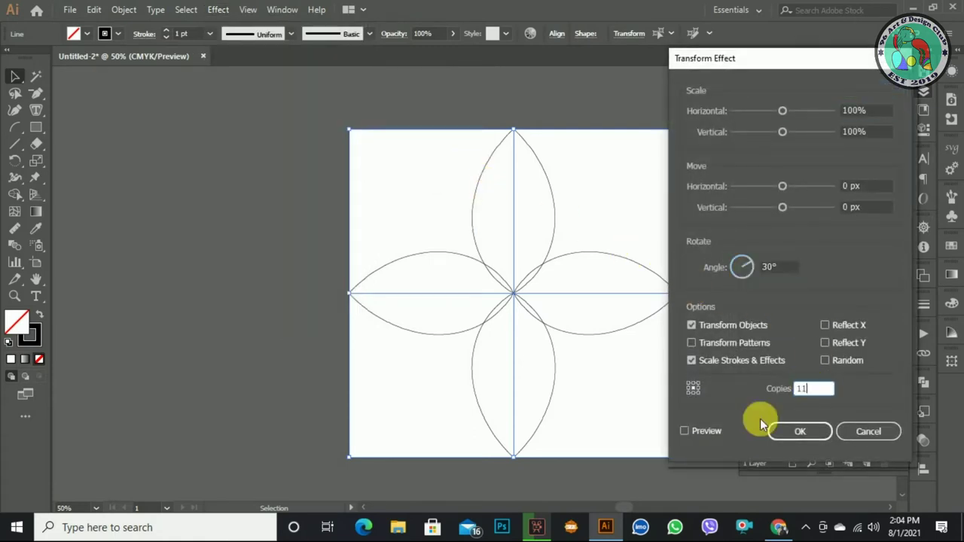
pyautogui.click(715, 430)
pyautogui.click(804, 431)
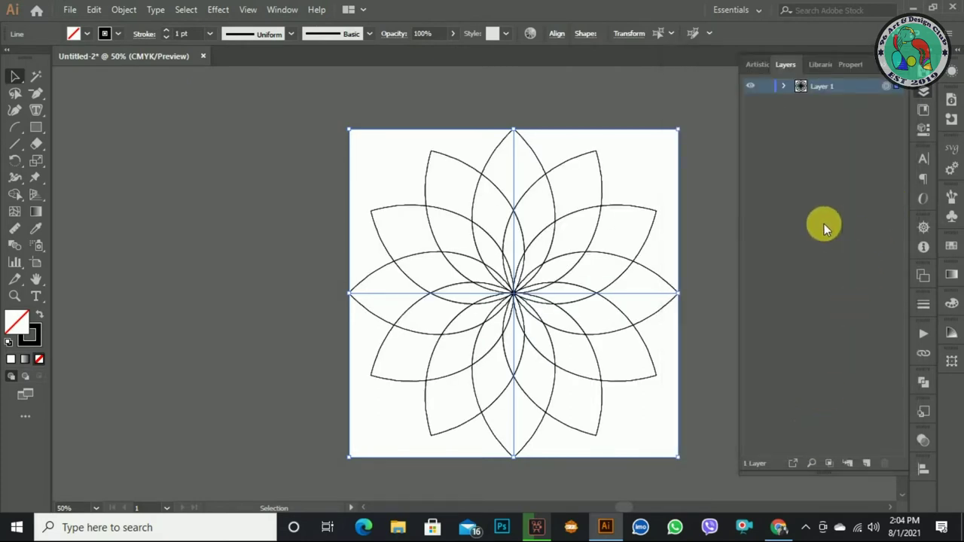
# Step: Load the Artistic_Calligraphic library and apply the 5 pt. Flat brush to the flower's strokes
pyautogui.click(949, 198)
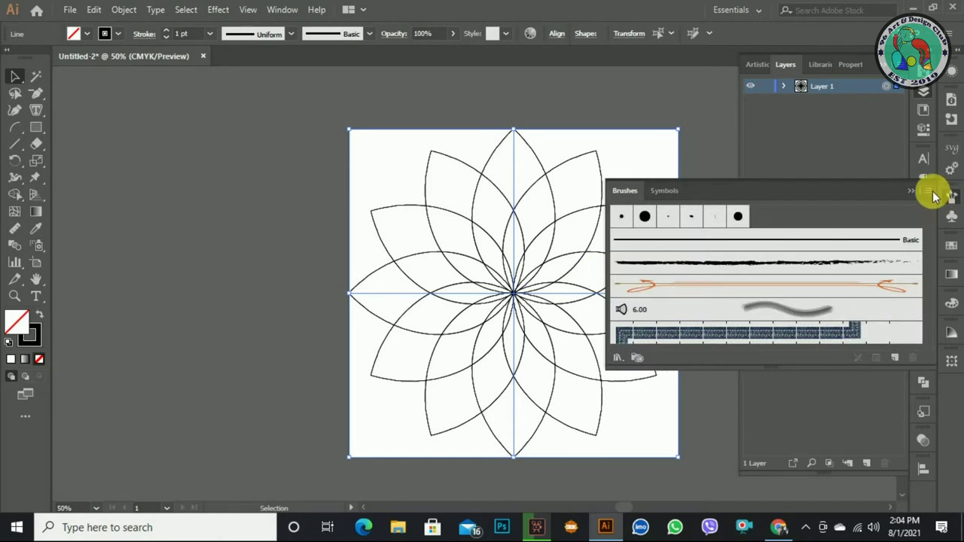
pyautogui.click(929, 191)
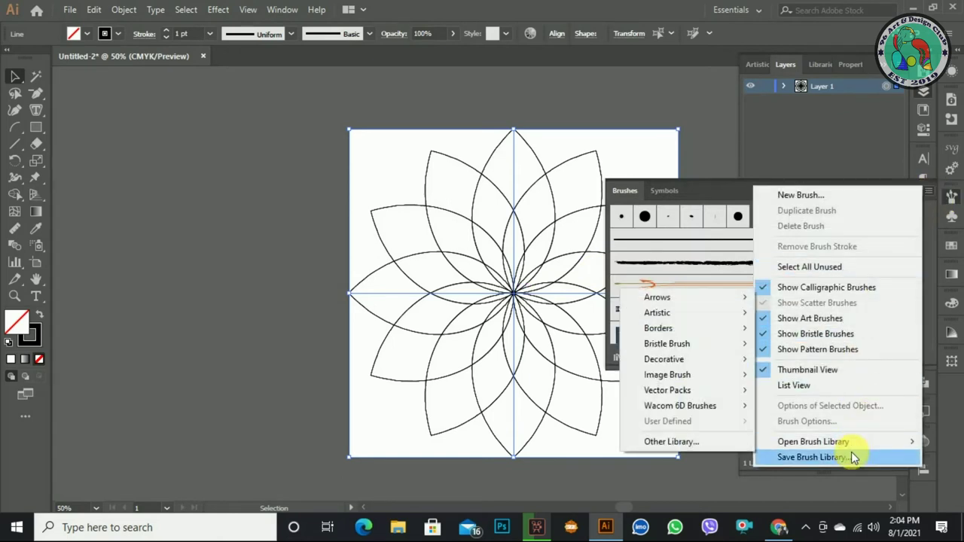
pyautogui.moveTo(814, 441)
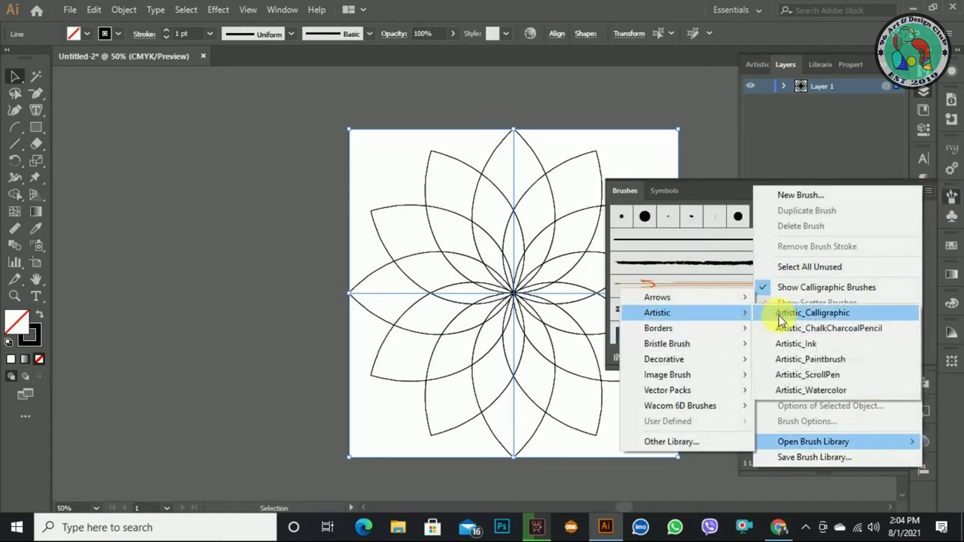
pyautogui.click(838, 316)
pyautogui.click(790, 92)
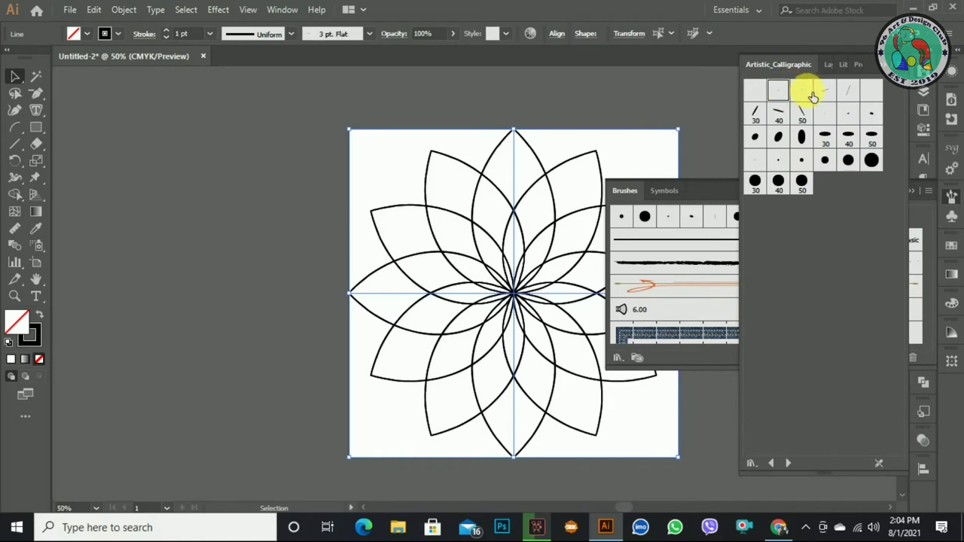
pyautogui.click(802, 92)
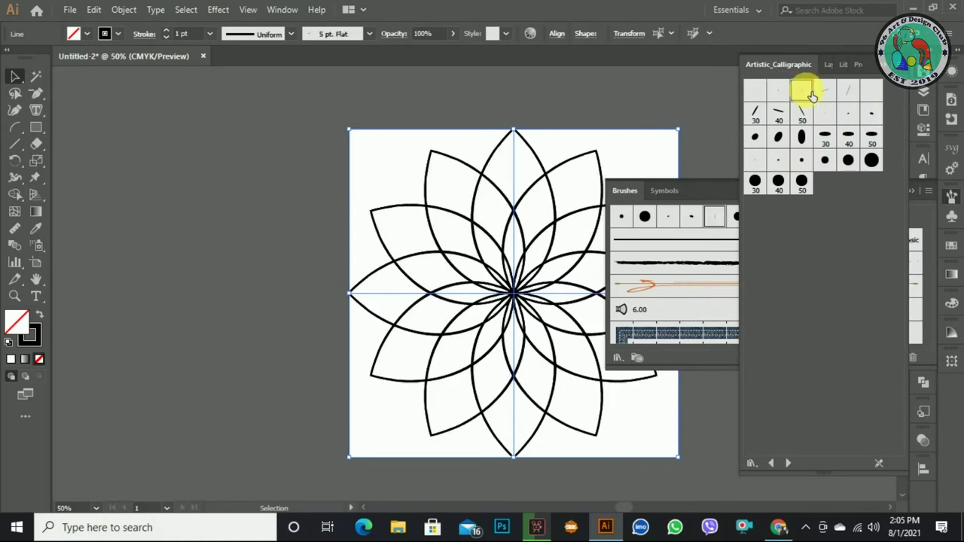
pyautogui.click(922, 192)
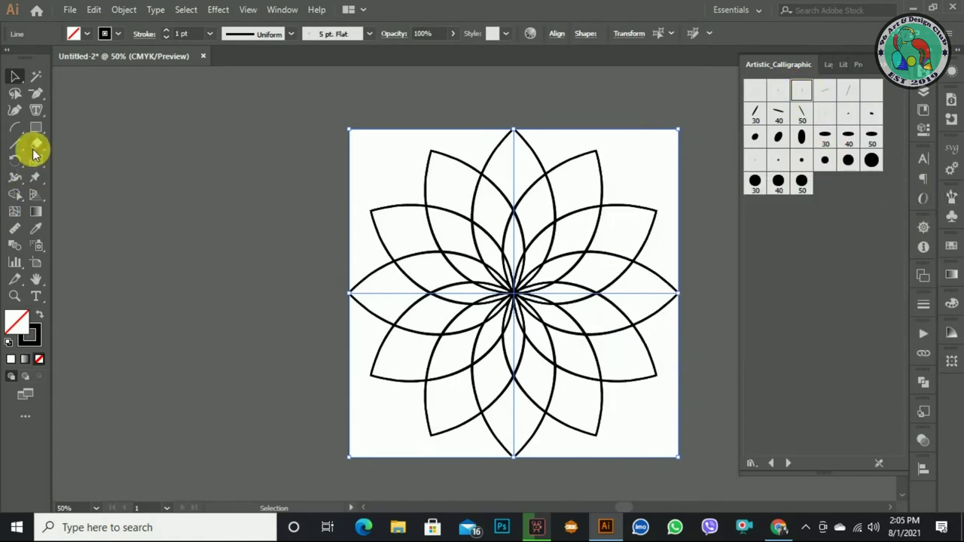
# Step: Choose the Paintbrush with a calligraphic brush and try marks inside a petal, undoing each
pyautogui.click(35, 145)
pyautogui.click(16, 144)
pyautogui.click(71, 181)
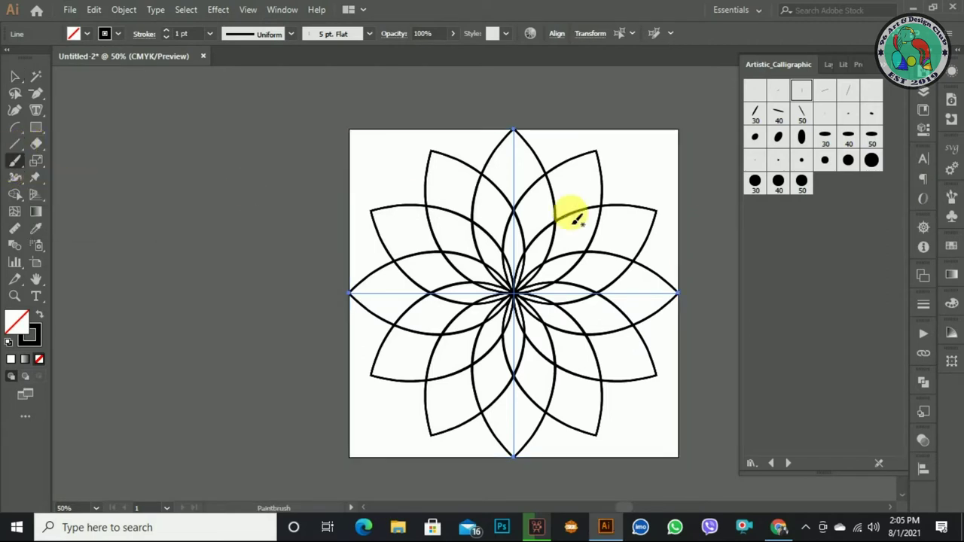
pyautogui.click(778, 91)
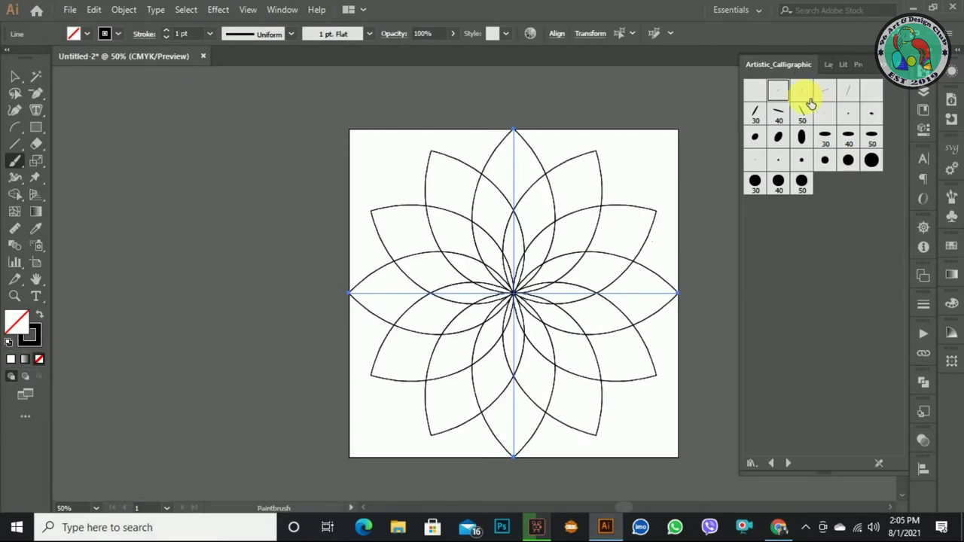
pyautogui.click(523, 217)
pyautogui.hotkey('ctrl', 'z')
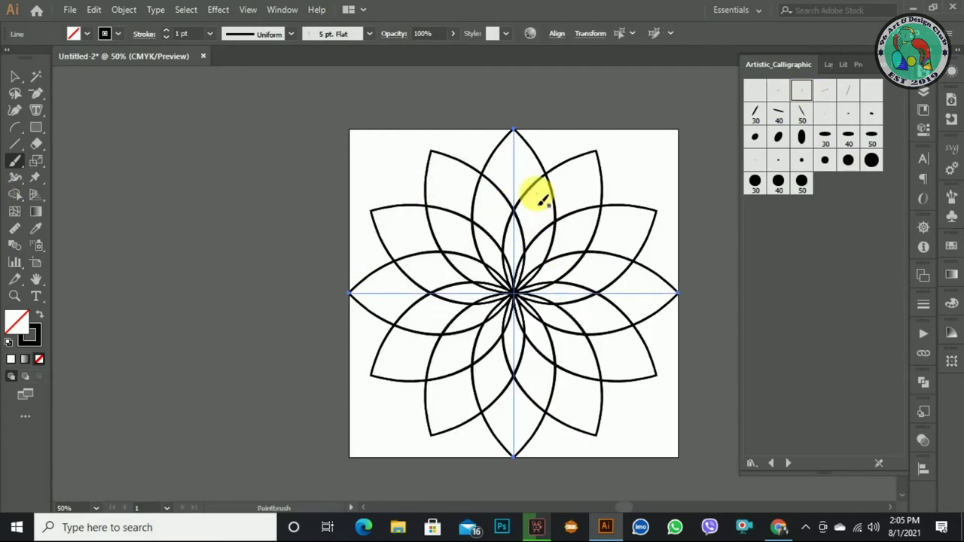
pyautogui.click(548, 243)
pyautogui.hotkey('ctrl', 'z')
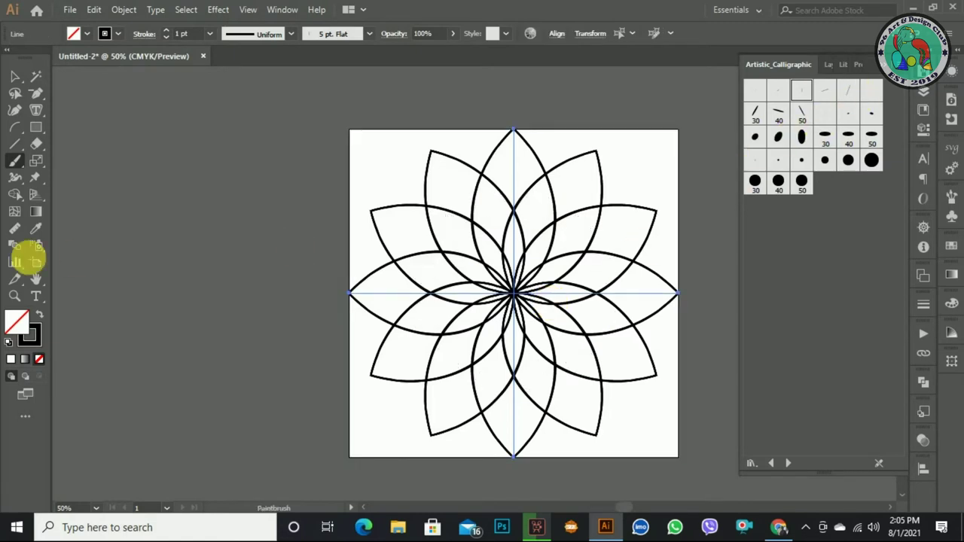
# Step: Deselect the flower, paint and undo a test stroke, and zoom in on the centre
pyautogui.click(15, 76)
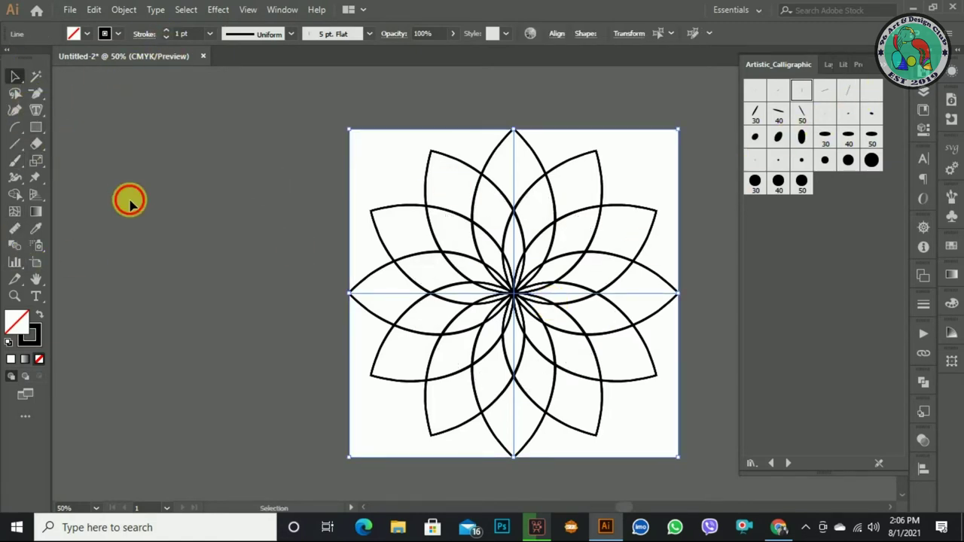
pyautogui.click(129, 200)
pyautogui.click(14, 160)
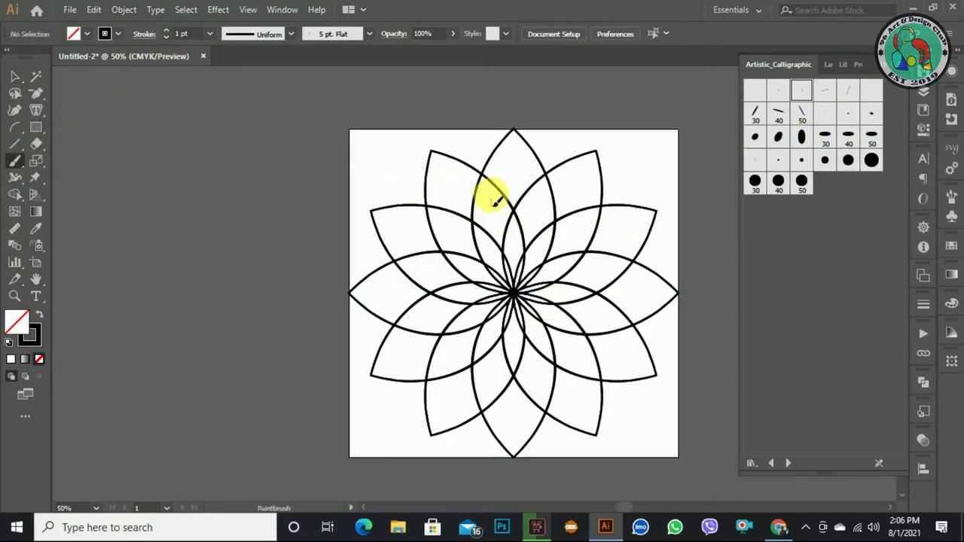
pyautogui.moveTo(491, 193); pyautogui.dragTo(488, 205)
pyautogui.hotkey('ctrl', 'z')
pyautogui.press('v')
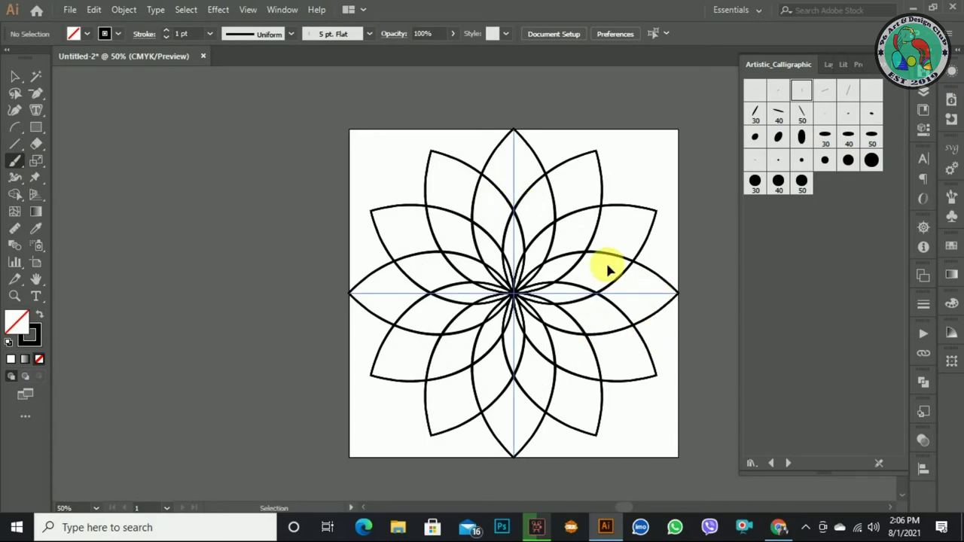
pyautogui.hotkey('ctrl', '=')
pyautogui.hotkey('ctrl', '=')
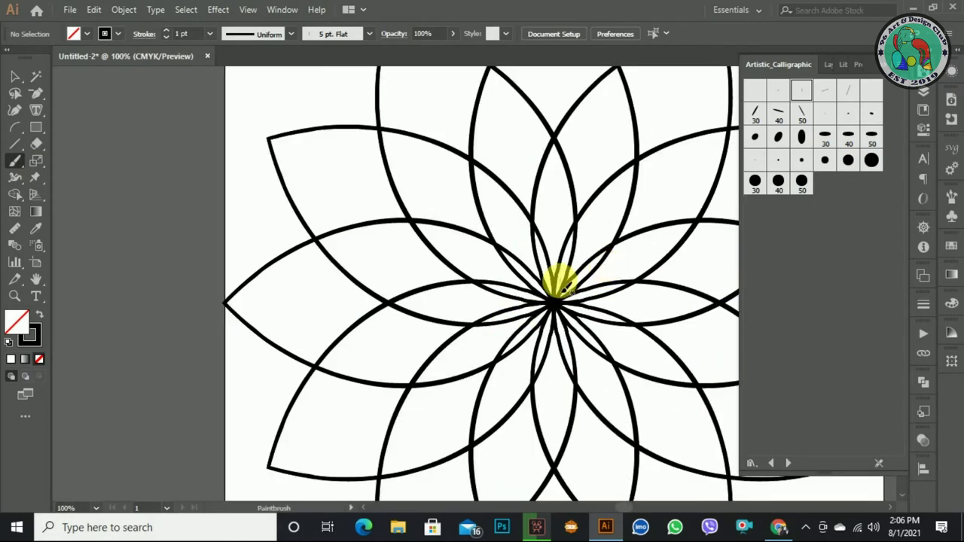
# Step: Paint a thick centre ring, flame-like ornaments and spiky strokes along the inner petals
pyautogui.moveTo(566, 285)
pyautogui.mouseDown()
pyautogui.moveTo(569, 256)
pyautogui.moveTo(591, 233)
pyautogui.mouseUp()
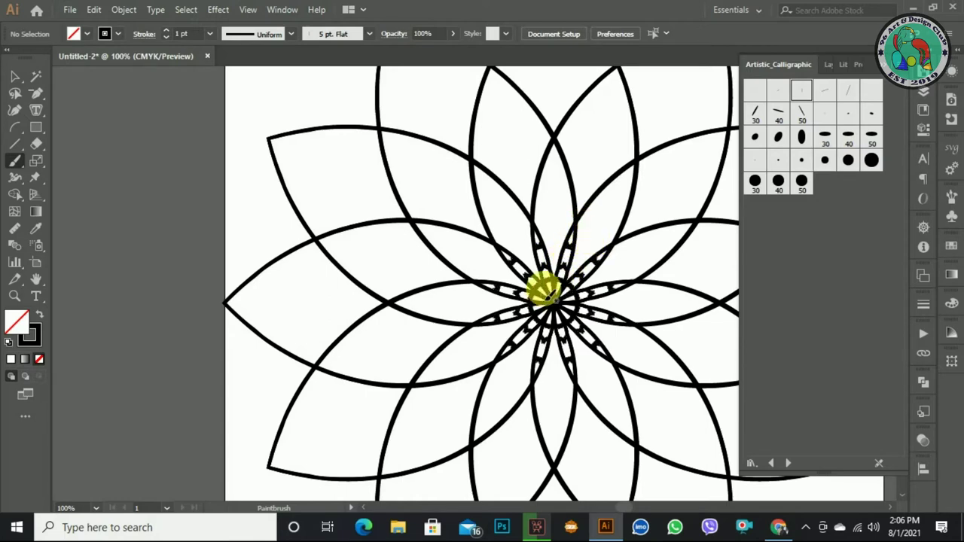
pyautogui.moveTo(558, 288); pyautogui.dragTo(600, 237)
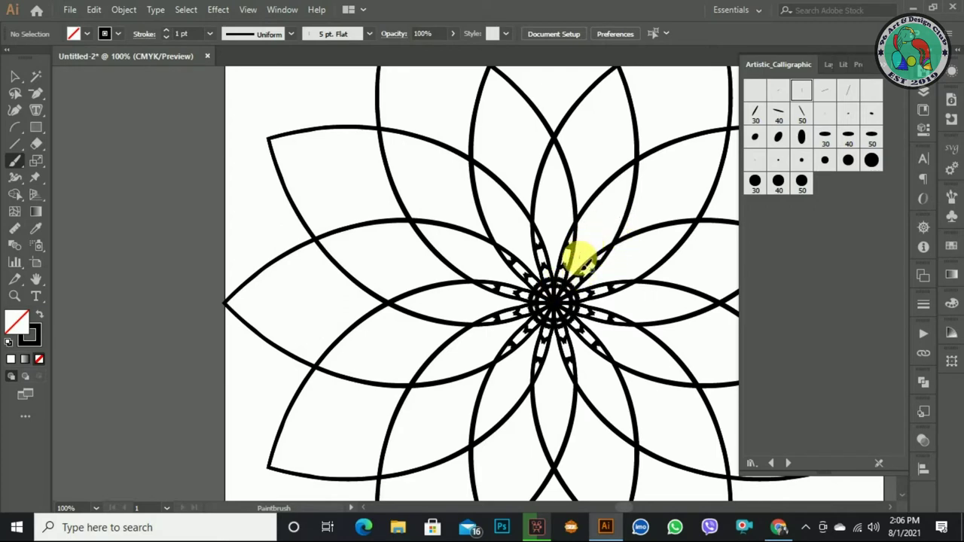
pyautogui.moveTo(580, 270); pyautogui.dragTo(609, 215)
pyautogui.scroll(1, 592, 243)
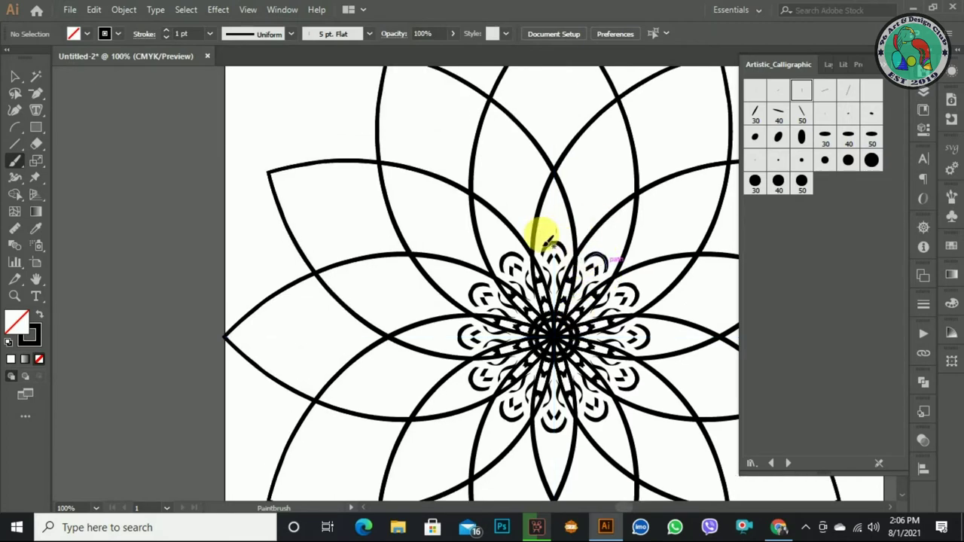
pyautogui.moveTo(541, 225)
pyautogui.mouseDown()
pyautogui.moveTo(570, 221)
pyautogui.moveTo(558, 239)
pyautogui.mouseUp()
pyautogui.scroll(1, 570, 222)
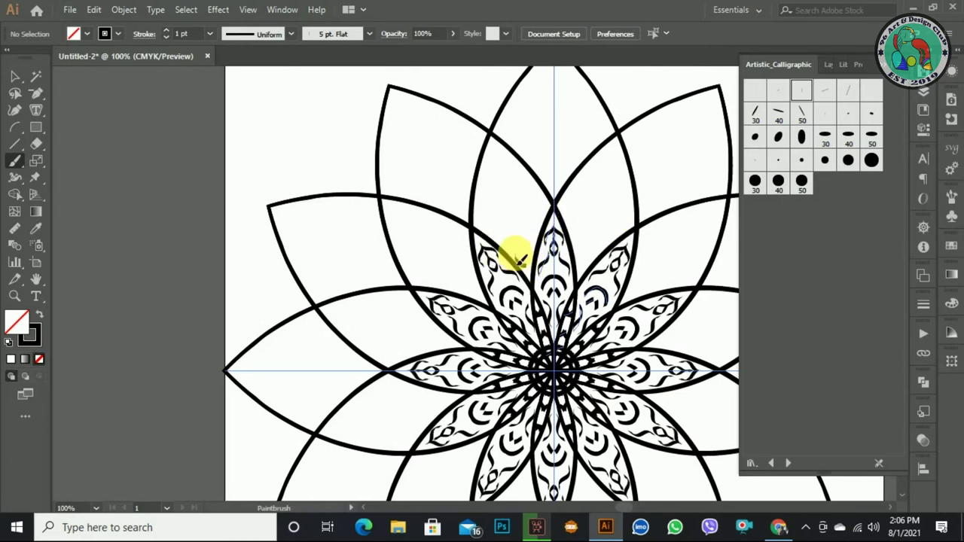
pyautogui.moveTo(520, 259)
pyautogui.mouseDown()
pyautogui.moveTo(530, 238)
pyautogui.moveTo(519, 239)
pyautogui.moveTo(537, 233)
pyautogui.moveTo(527, 215)
pyautogui.mouseUp()
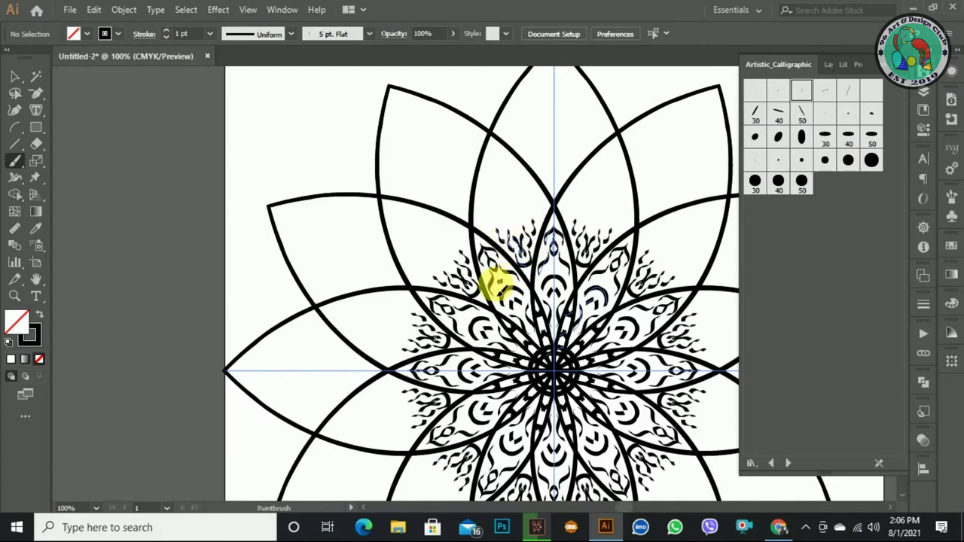
# Step: Paint curly, wavy and short calligraphic strokes in the upper petal, plus a curl where petals meet
pyautogui.moveTo(517, 224)
pyautogui.mouseDown()
pyautogui.moveTo(523, 215)
pyautogui.moveTo(508, 223)
pyautogui.moveTo(525, 204)
pyautogui.mouseUp()
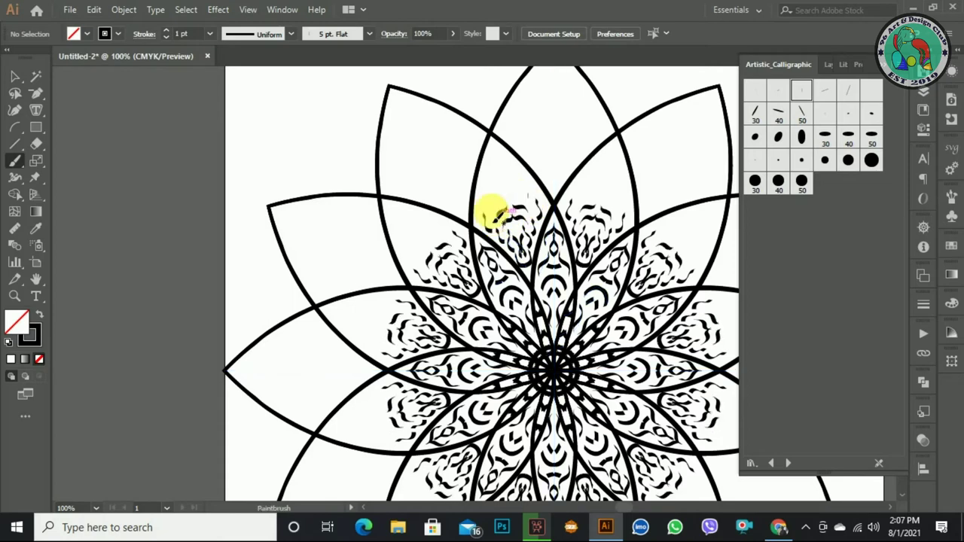
pyautogui.moveTo(532, 210); pyautogui.dragTo(504, 189)
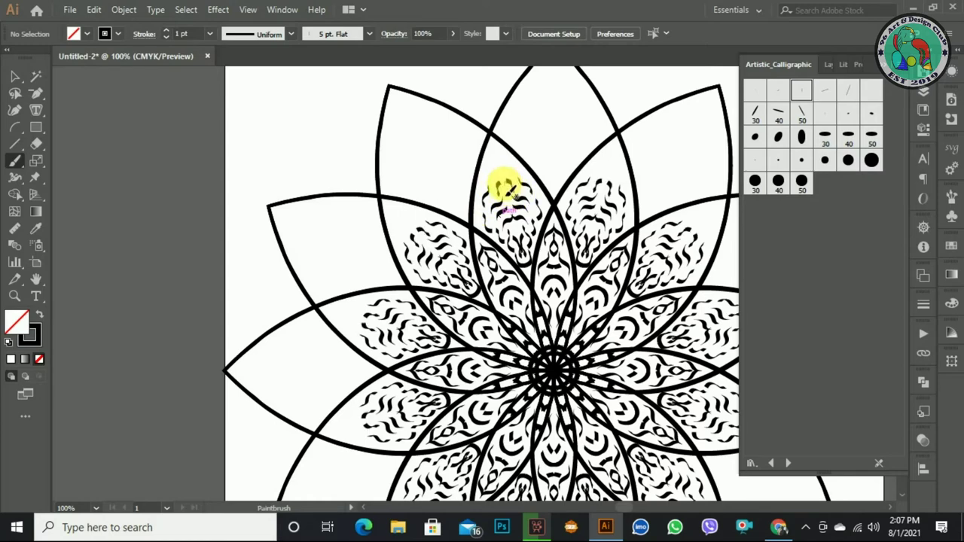
pyautogui.moveTo(491, 190)
pyautogui.mouseDown()
pyautogui.moveTo(497, 175)
pyautogui.moveTo(527, 161)
pyautogui.moveTo(486, 202)
pyautogui.mouseUp()
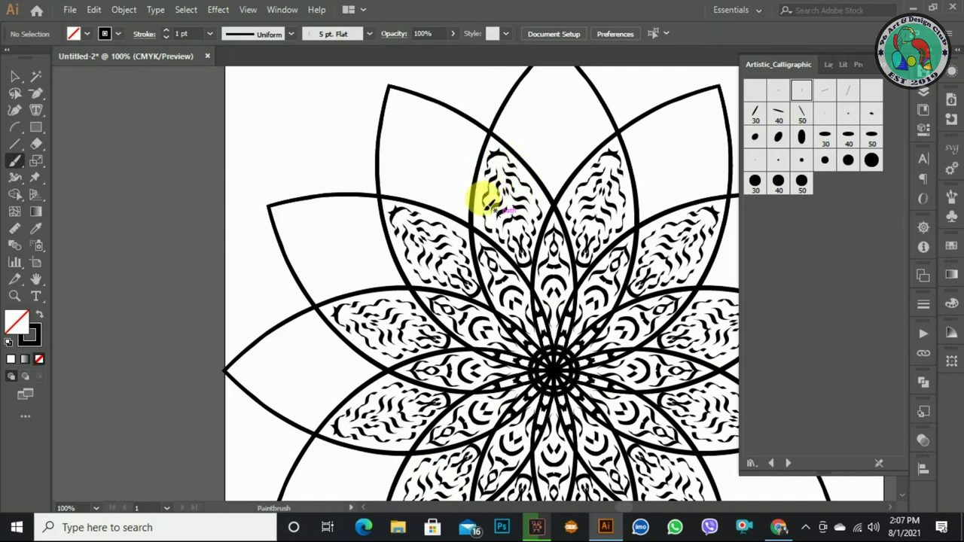
pyautogui.scroll(2, 527, 214)
pyautogui.moveTo(551, 219)
pyautogui.mouseDown()
pyautogui.moveTo(584, 185)
pyautogui.moveTo(552, 140)
pyautogui.mouseUp()
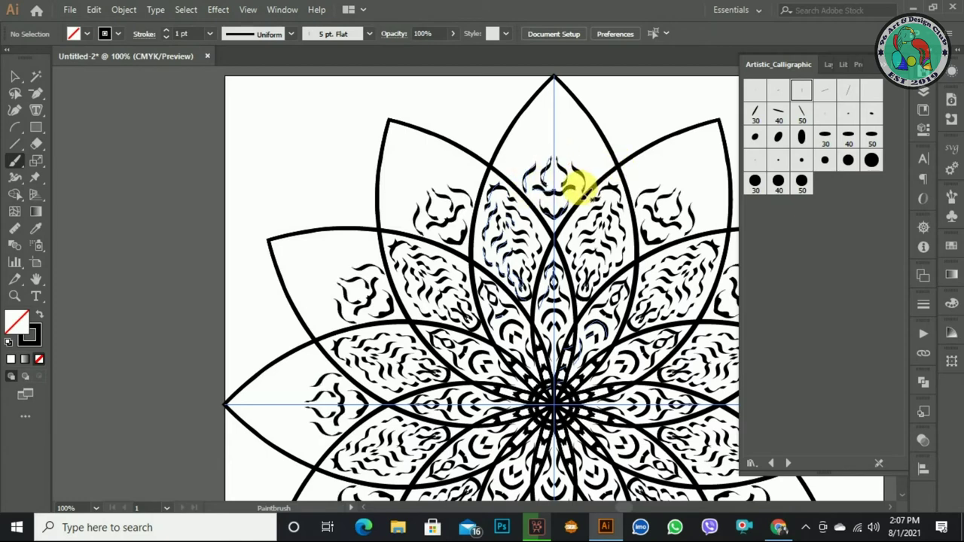
# Step: Paint curls and small teardrop marks at the top petal's tip and sides
pyautogui.moveTo(538, 178); pyautogui.dragTo(523, 156)
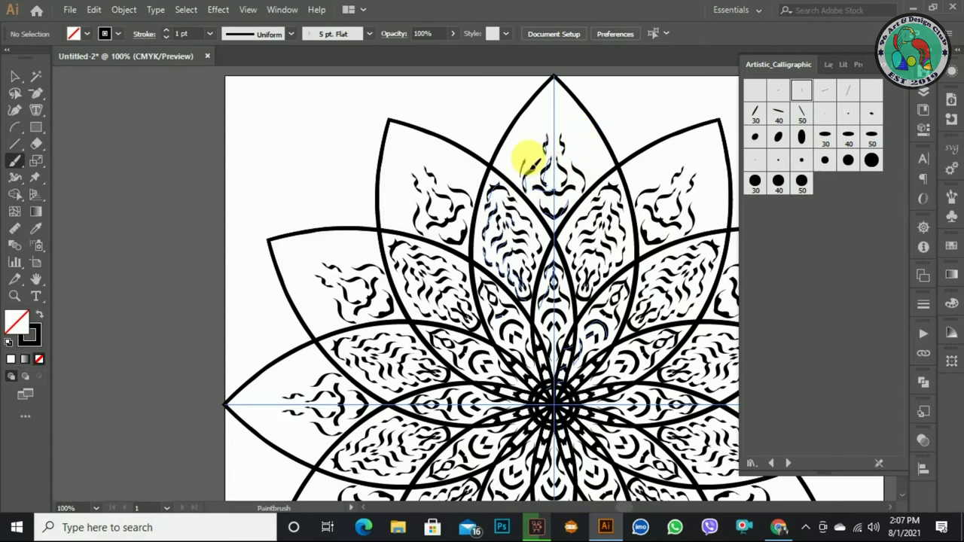
pyautogui.moveTo(585, 138); pyautogui.dragTo(591, 158)
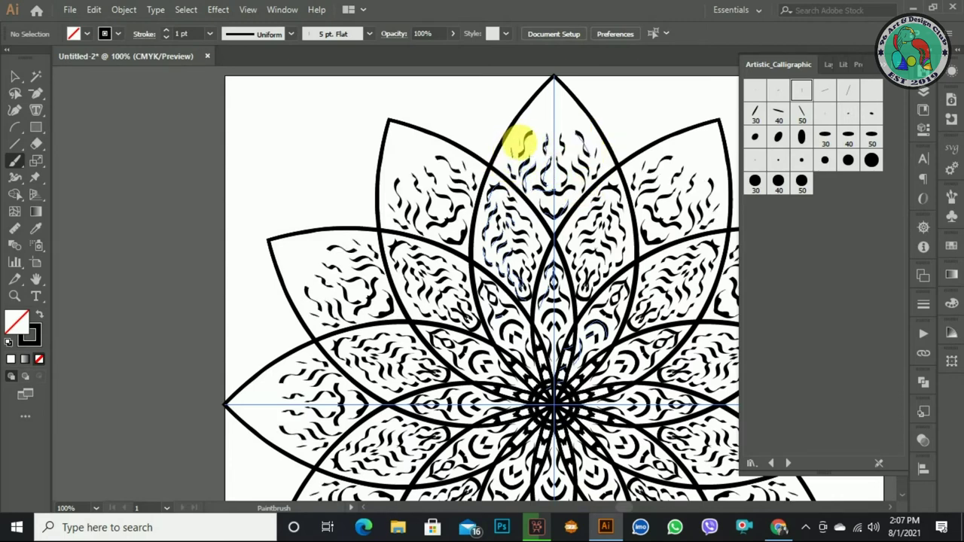
pyautogui.scroll(3, 557, 121)
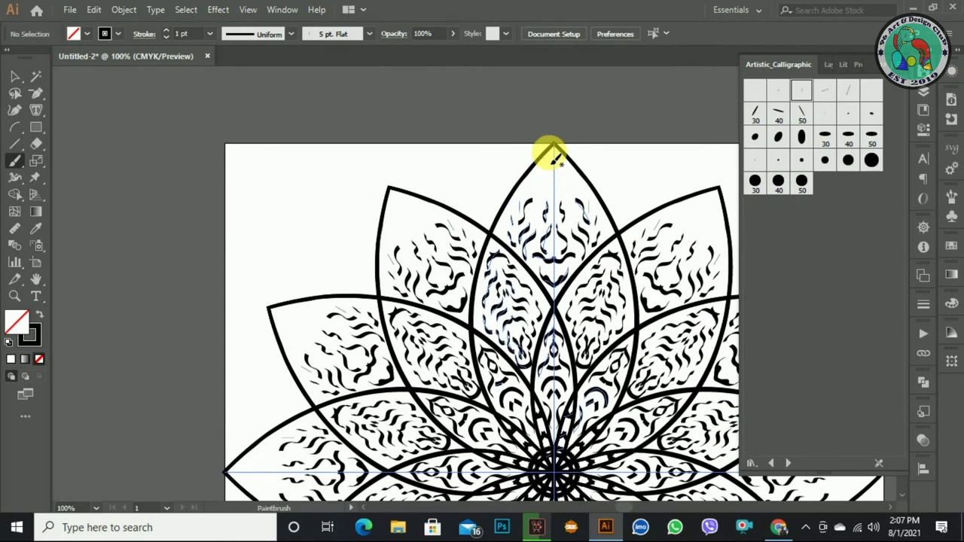
pyautogui.scroll(1, 554, 155)
pyautogui.moveTo(555, 185)
pyautogui.mouseDown()
pyautogui.moveTo(573, 203)
pyautogui.moveTo(529, 208)
pyautogui.mouseUp()
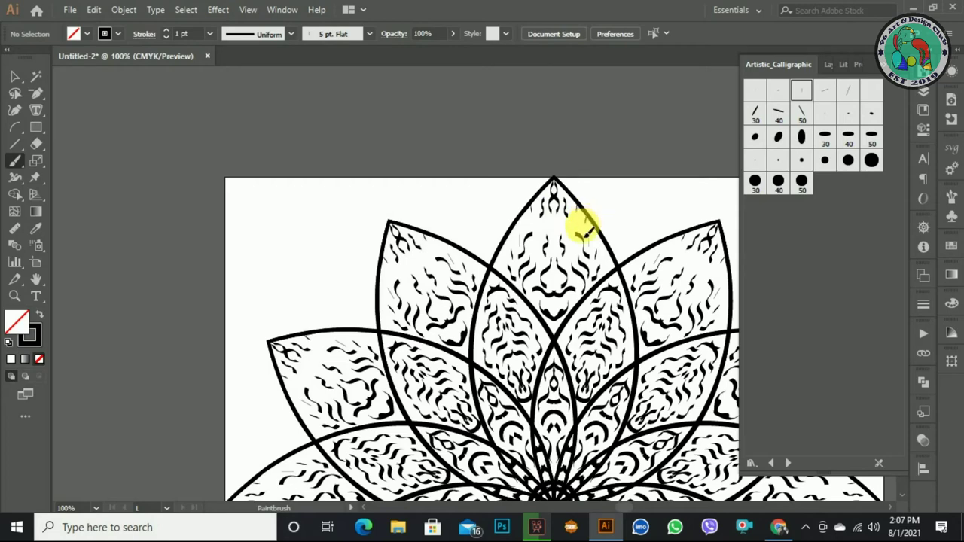
pyautogui.moveTo(585, 234); pyautogui.dragTo(588, 240)
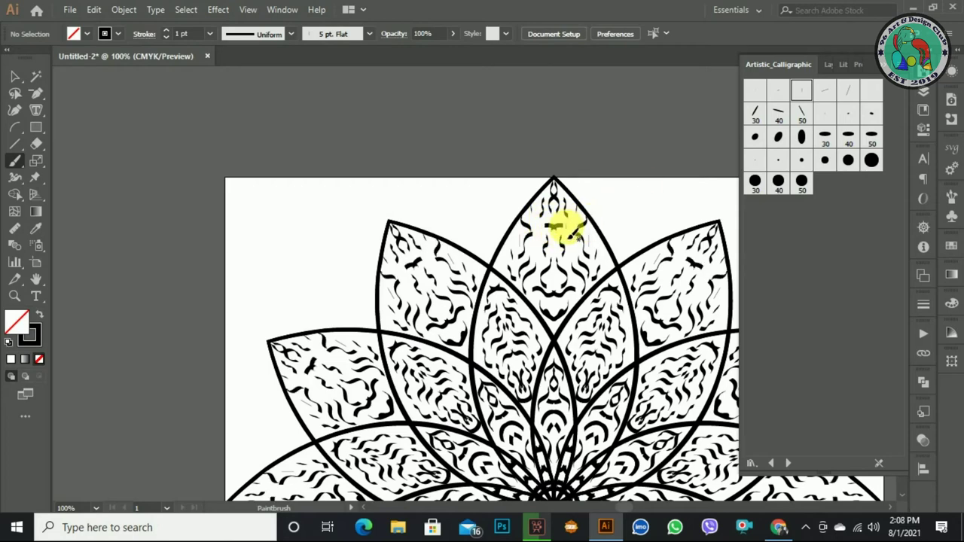
pyautogui.moveTo(565, 223); pyautogui.dragTo(570, 235)
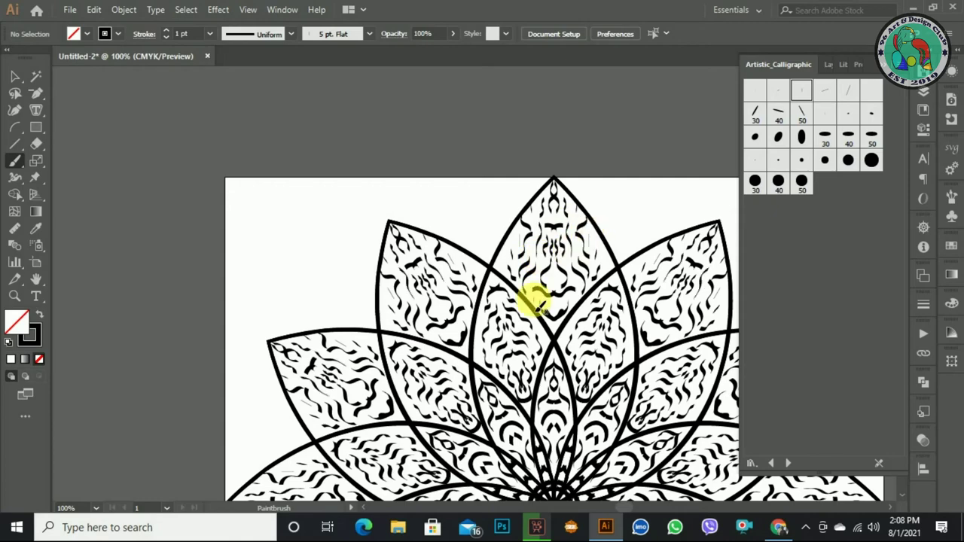
pyautogui.scroll(-3, 539, 301)
pyautogui.hotkey('ctrl', '-')
pyautogui.hotkey('ctrl', '-')
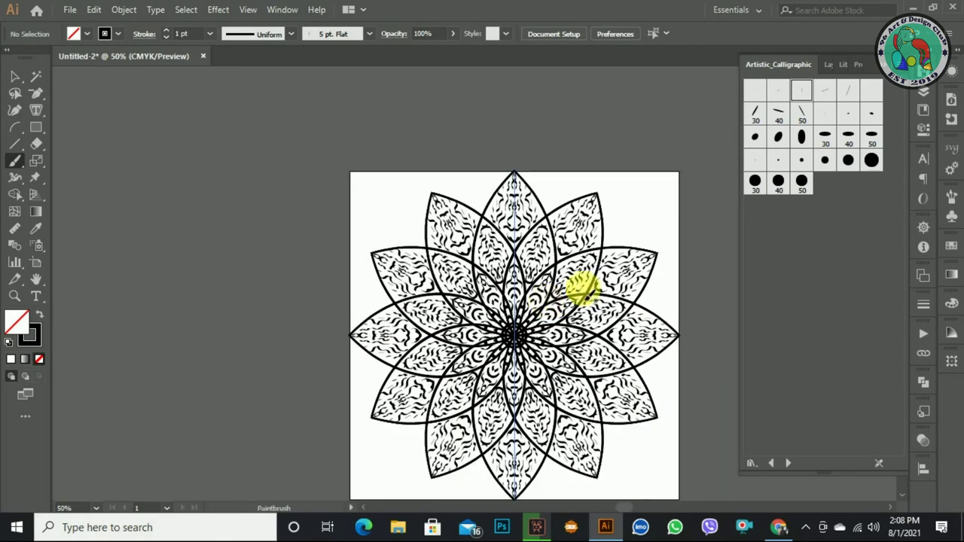
# Step: Close the brush library, deselect the artwork, and show the Layers panel listing Layer 1
pyautogui.click(878, 67)
pyautogui.click(15, 77)
pyautogui.scroll(-1, 585, 354)
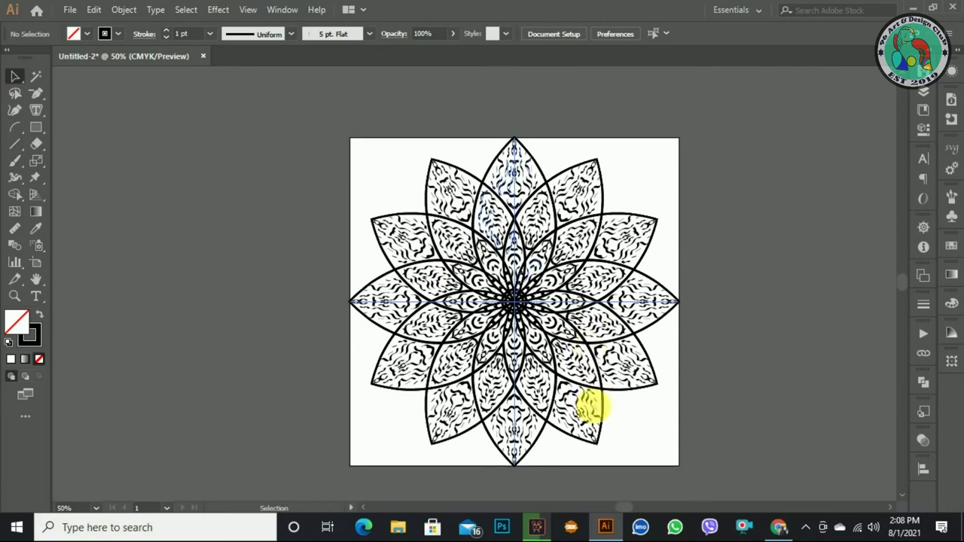
pyautogui.click(592, 409)
pyautogui.press('a')
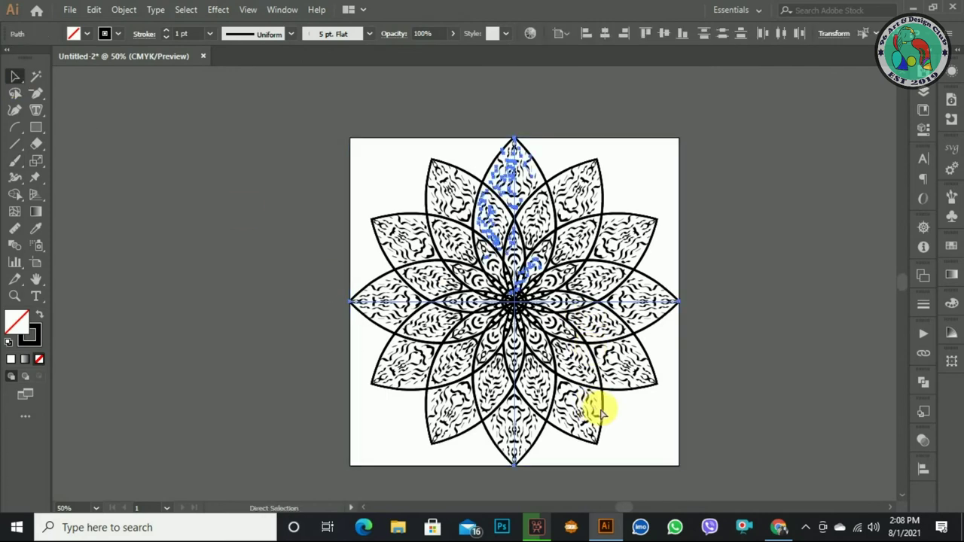
pyautogui.press('v')
pyautogui.click(755, 350)
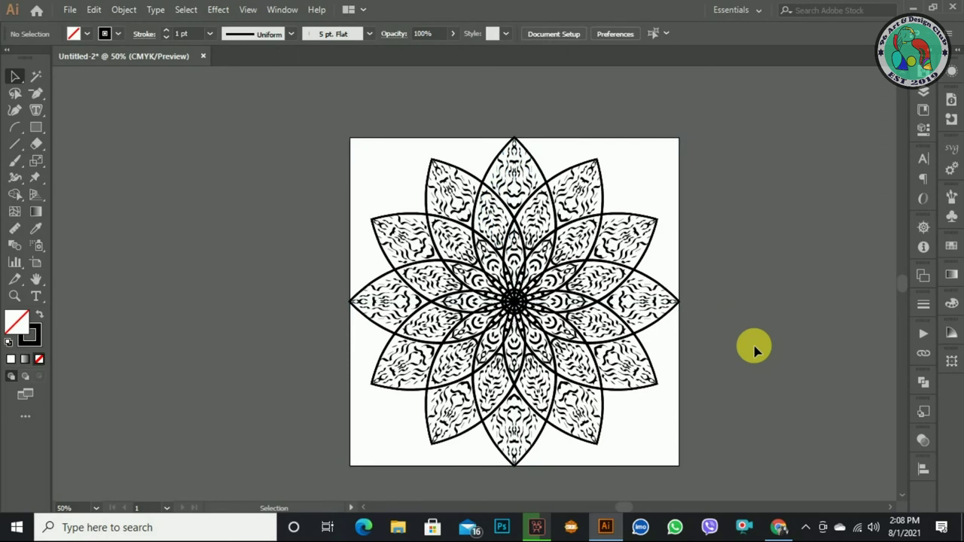
pyautogui.scroll(-1, 755, 350)
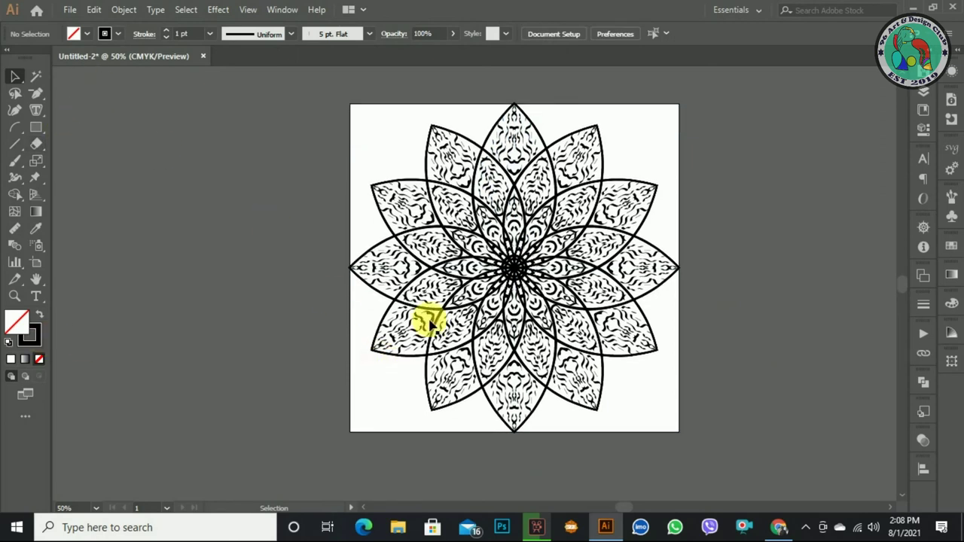
pyautogui.click(924, 91)
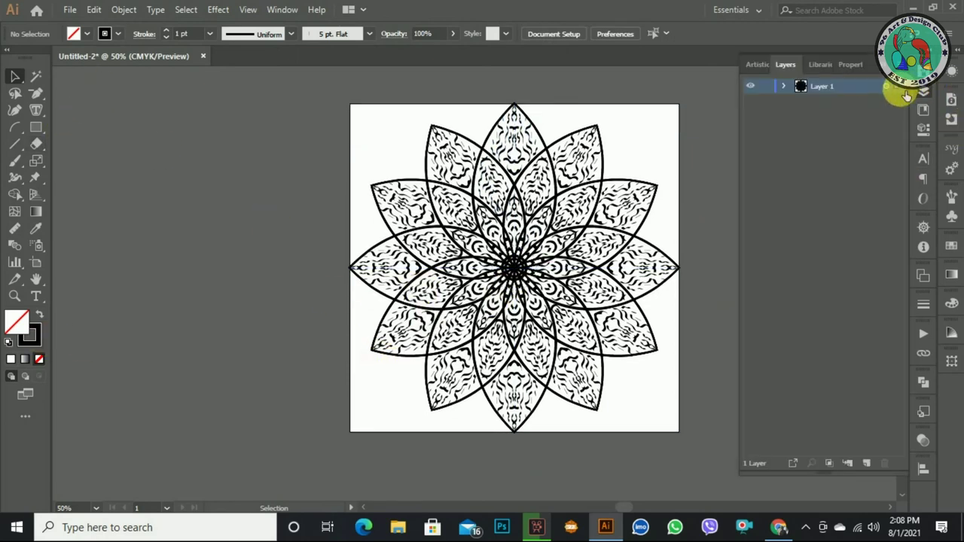
# Step: Recolour the whole mandala group's strokes with a yellow swatch
pyautogui.click(894, 86)
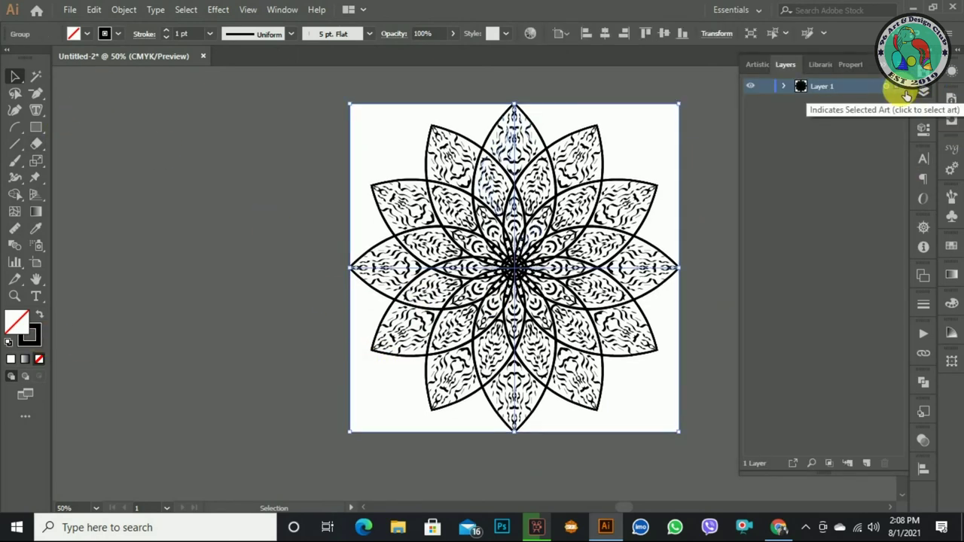
pyautogui.click(115, 40)
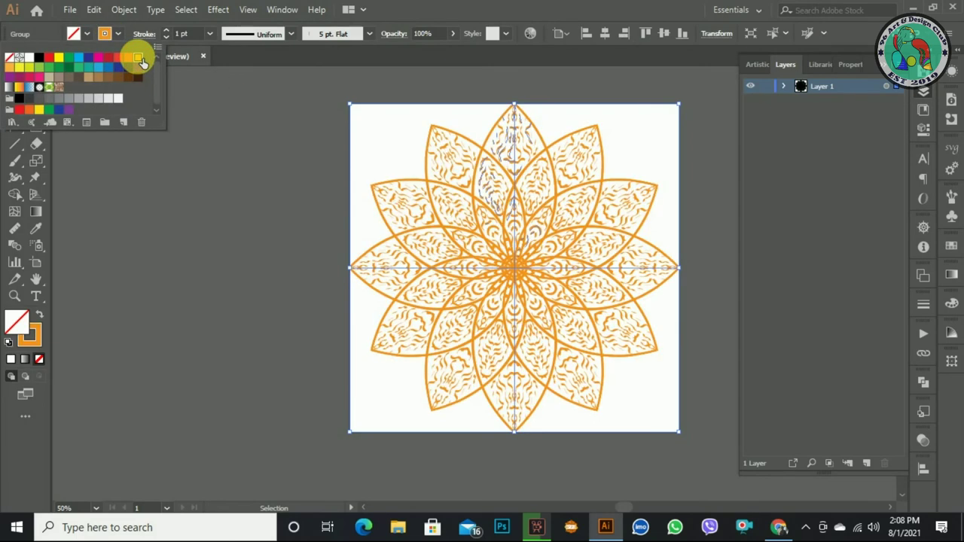
pyautogui.click(135, 65)
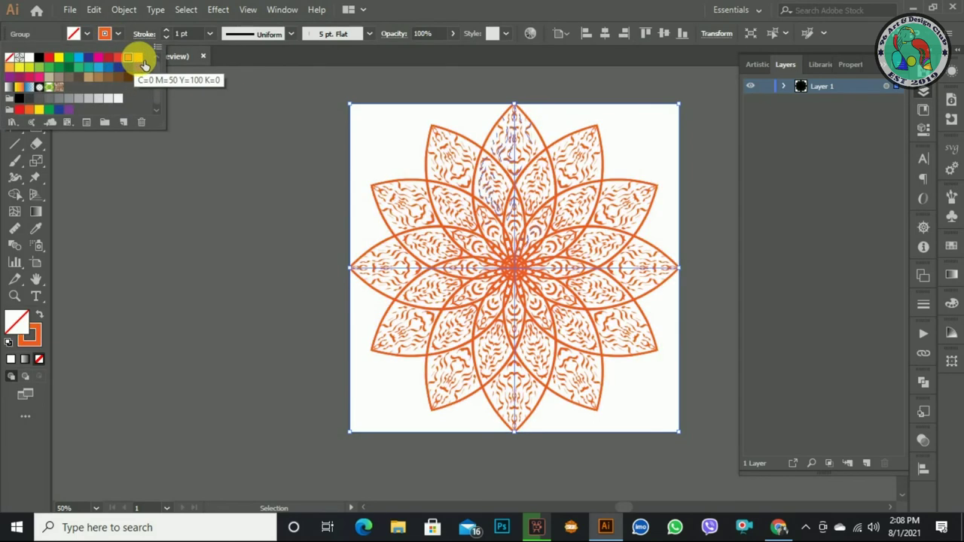
pyautogui.click(137, 58)
pyautogui.click(148, 311)
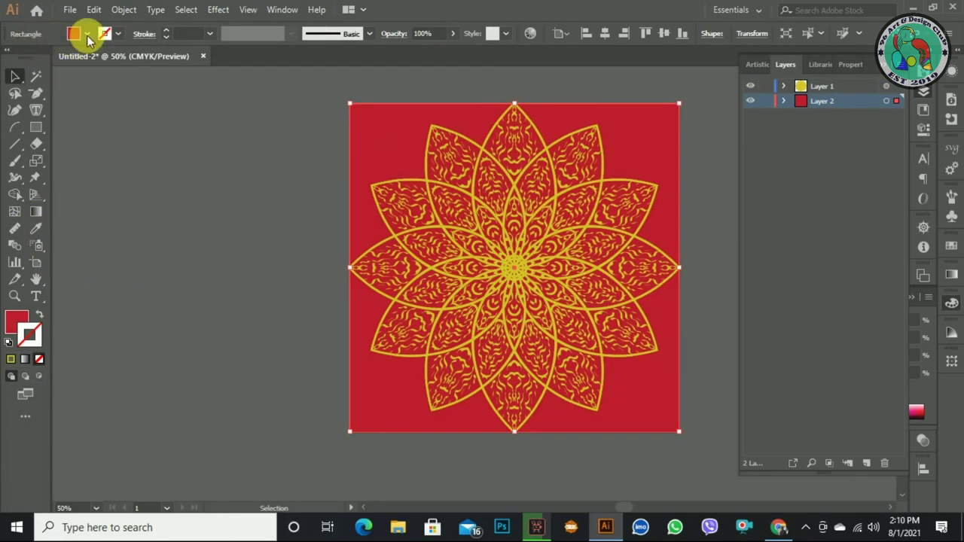
# Step: Fill the background square with red
pyautogui.click(86, 35)
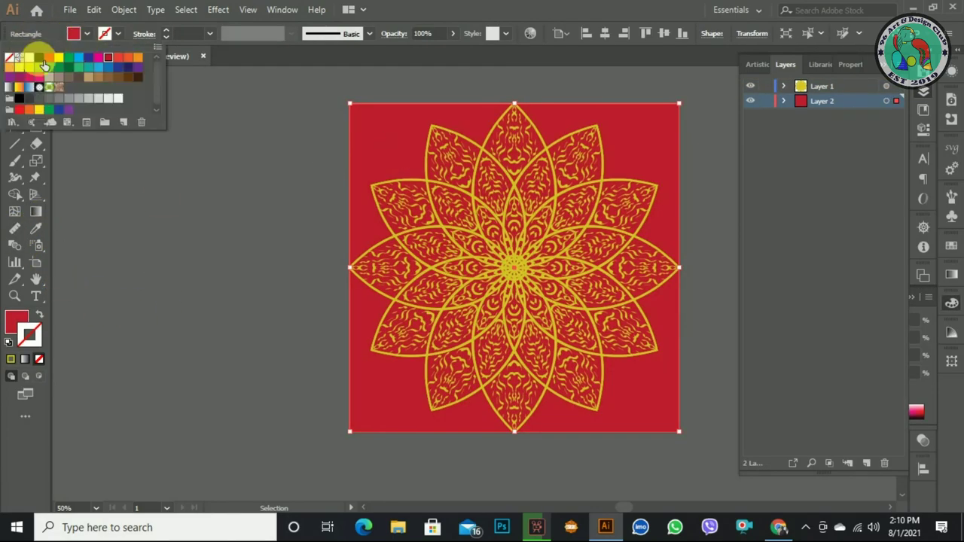
pyautogui.click(40, 58)
pyautogui.click(217, 224)
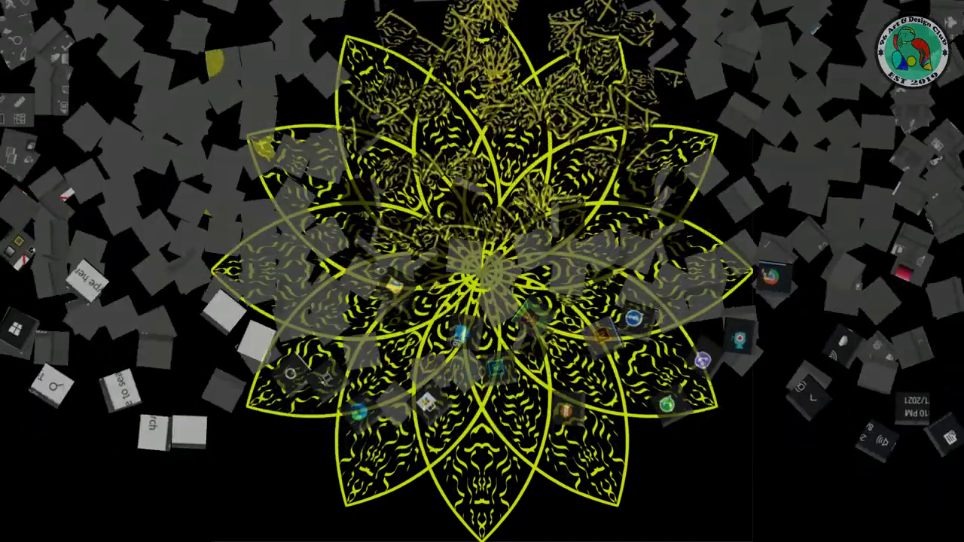